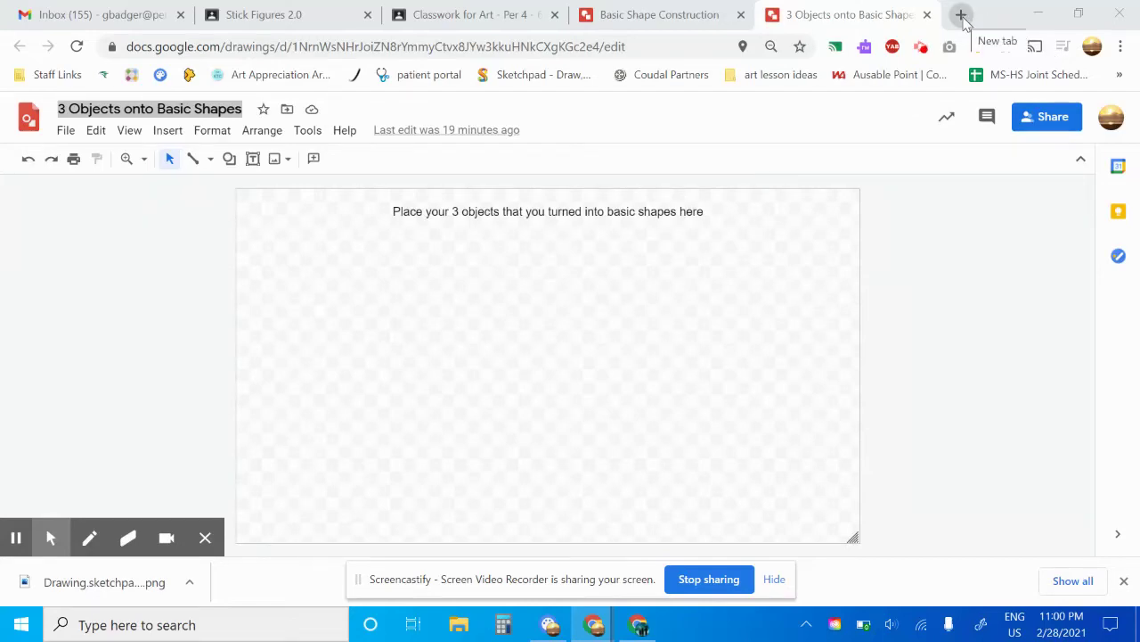
- Open the Sketch.IO Sketchpad drawing page through a Google search for sketchpad and choose the Pencil brush
{"action": "left_click", "coordinate": [963, 16]}
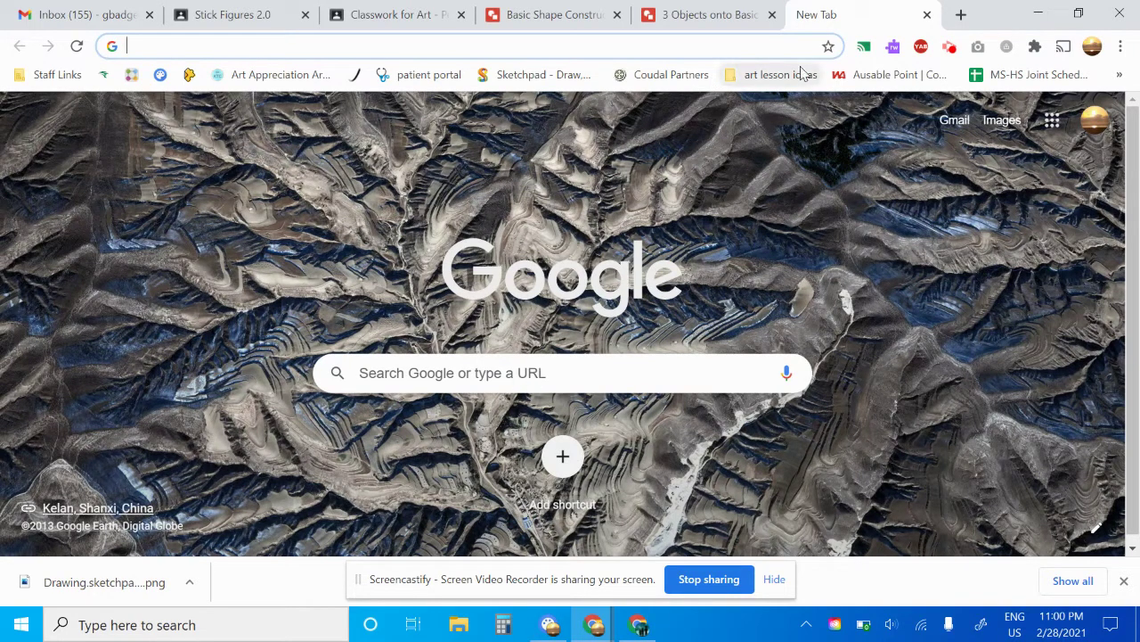
{"action": "left_click", "coordinate": [540, 372]}
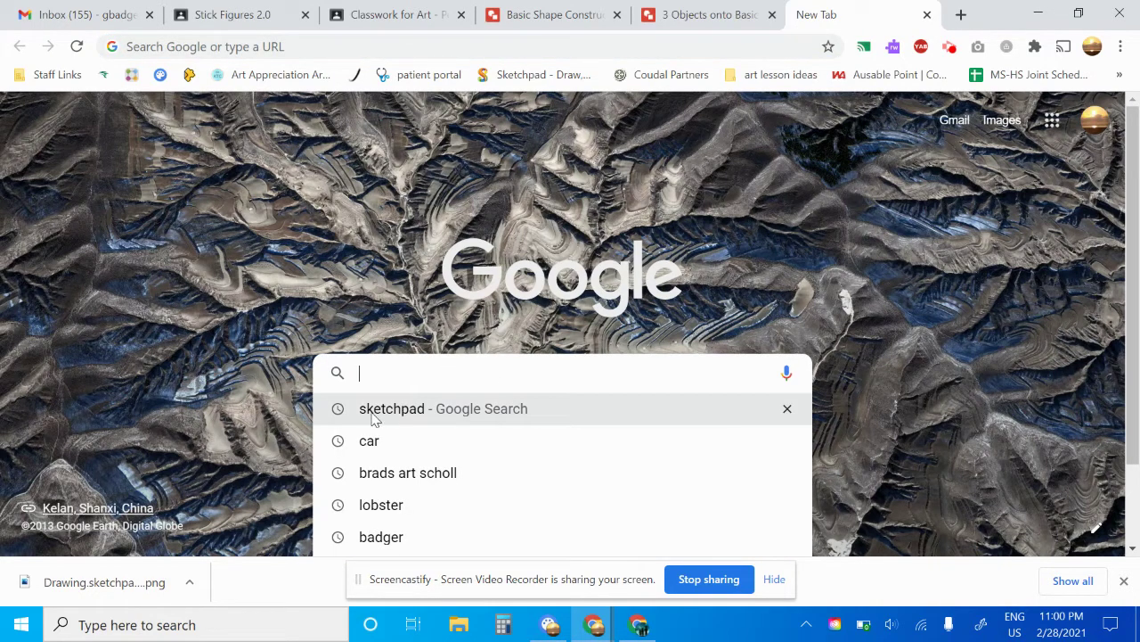
{"action": "left_click", "coordinate": [404, 412]}
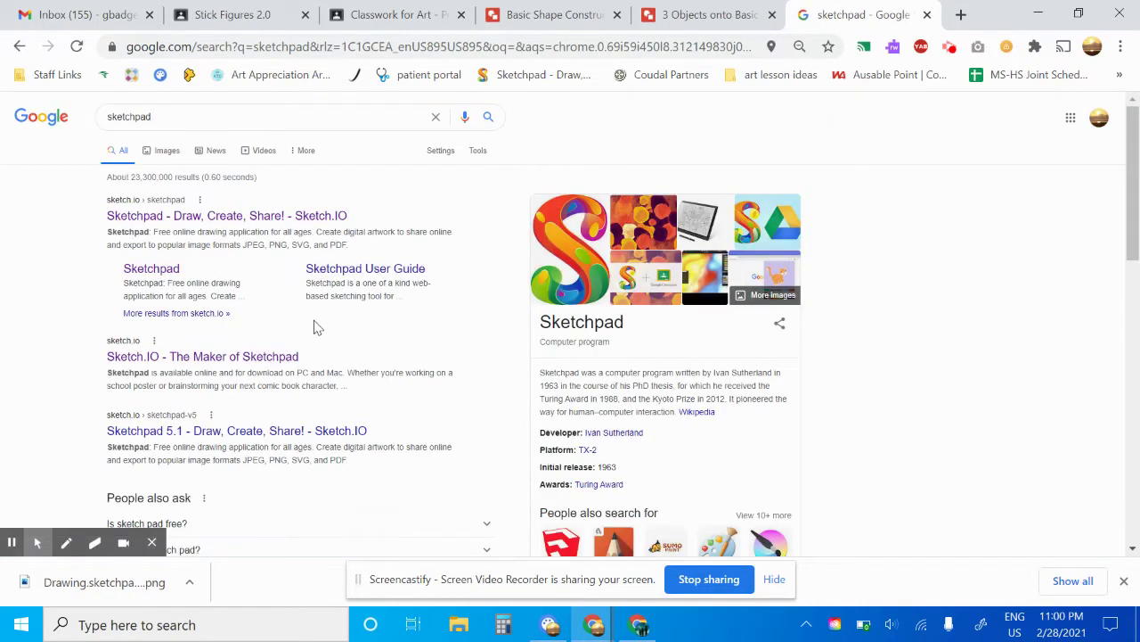
{"action": "left_click", "coordinate": [160, 218]}
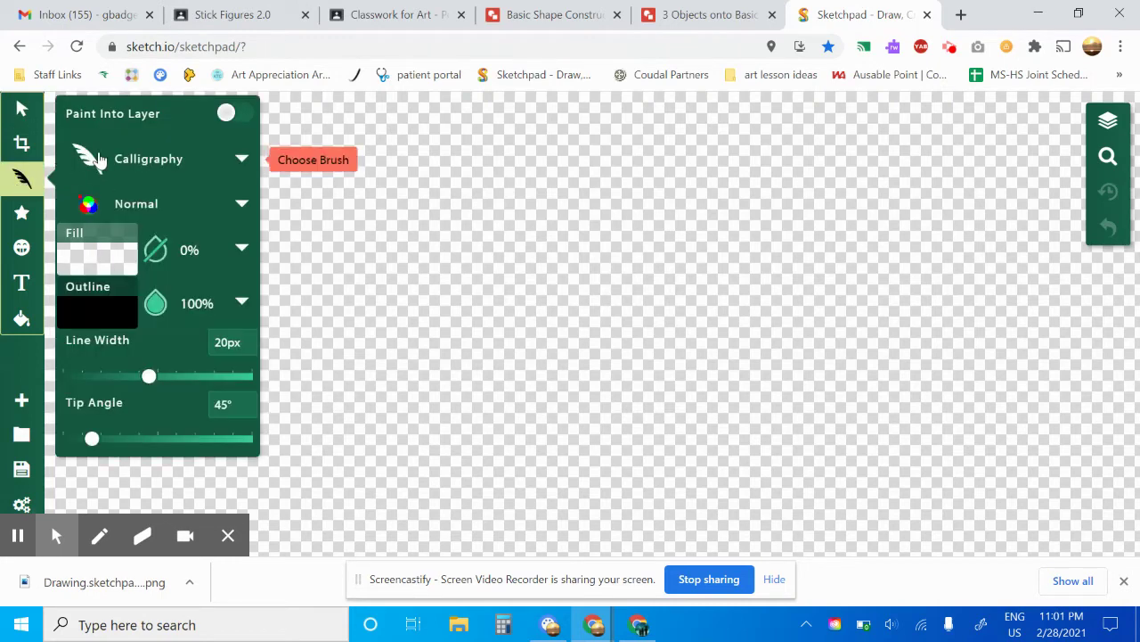
{"action": "left_click", "coordinate": [241, 159]}
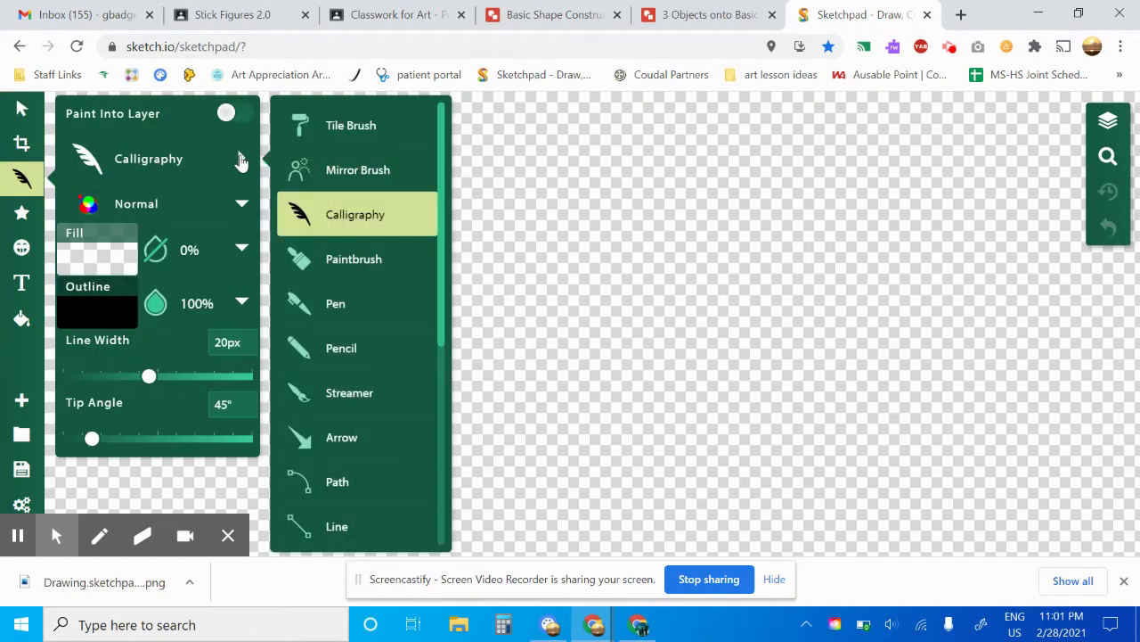
{"action": "left_click", "coordinate": [321, 348]}
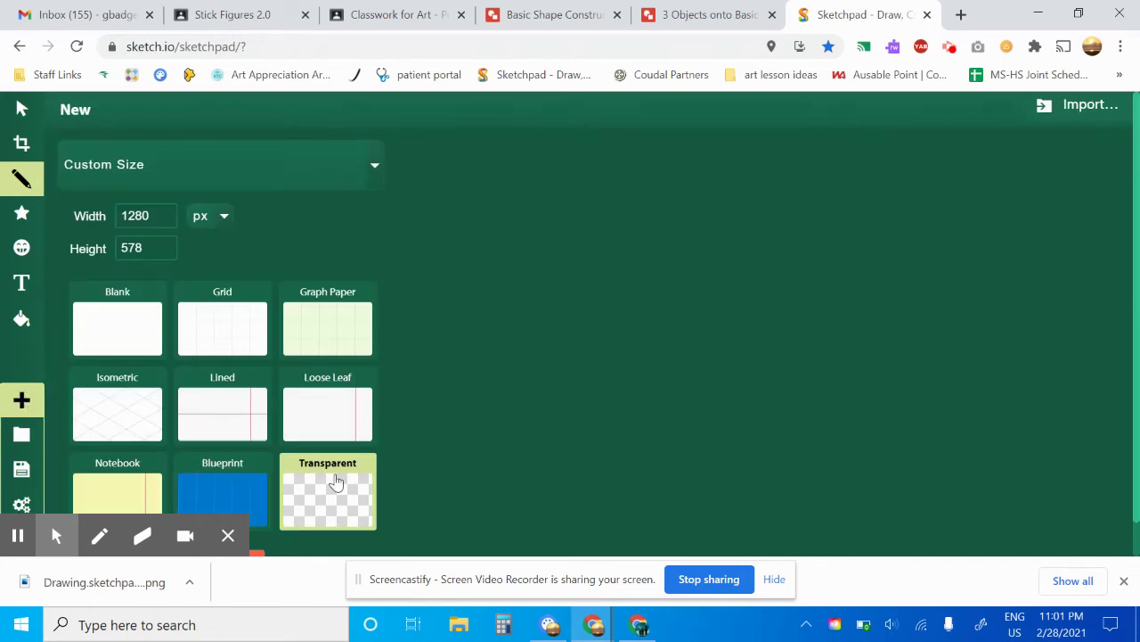
- Look through Sketchpad's new-drawing templates, the saved drawings and the save options
{"action": "left_click", "coordinate": [228, 535]}
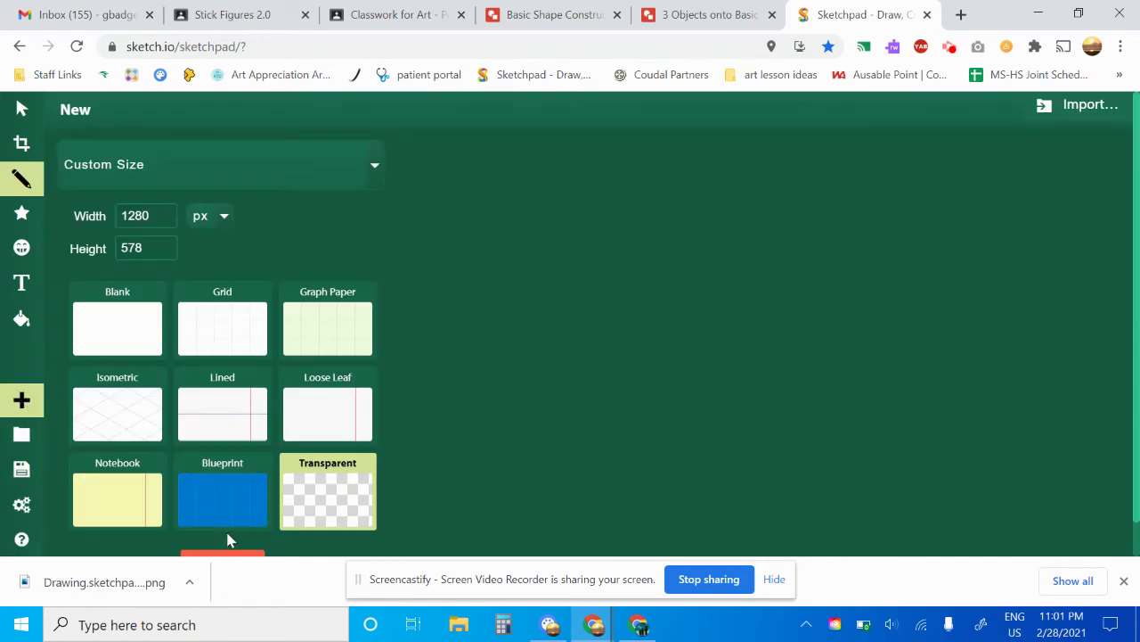
{"action": "scroll", "coordinate": [338, 498], "scroll_direction": "down", "scroll_amount": 1}
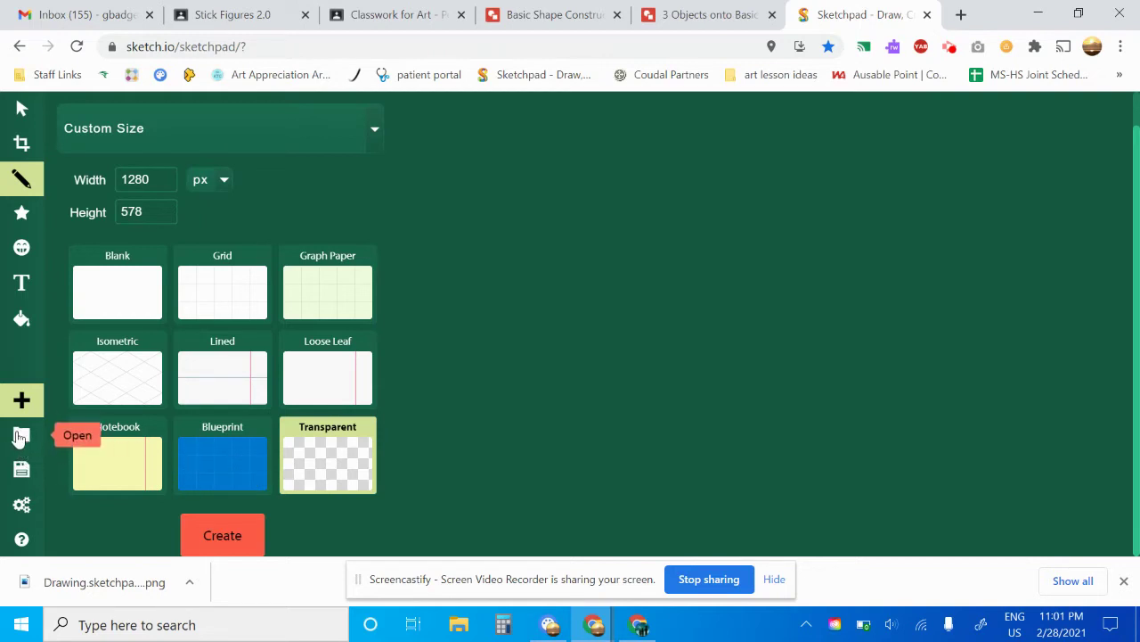
{"action": "left_click", "coordinate": [19, 437]}
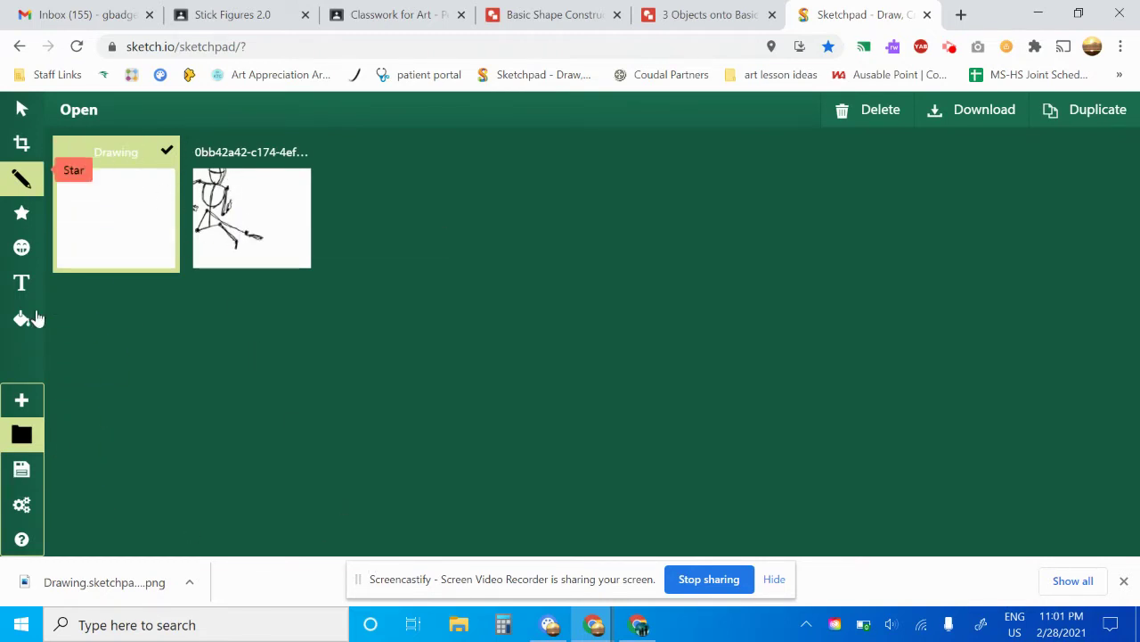
{"action": "left_click", "coordinate": [23, 474]}
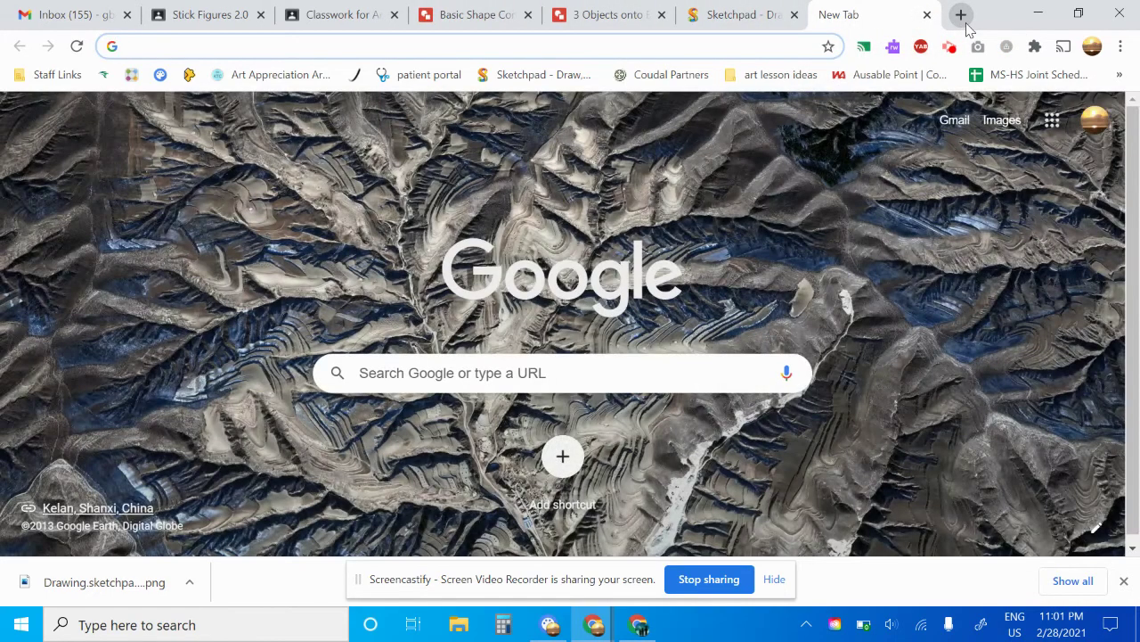
- Search Google Images for car in a new browser tab and preview the photo captioned "22 of the Most Luxurious Cars You Can Buy"
{"action": "type", "text": "car"}
{"action": "key", "text": "Return"}
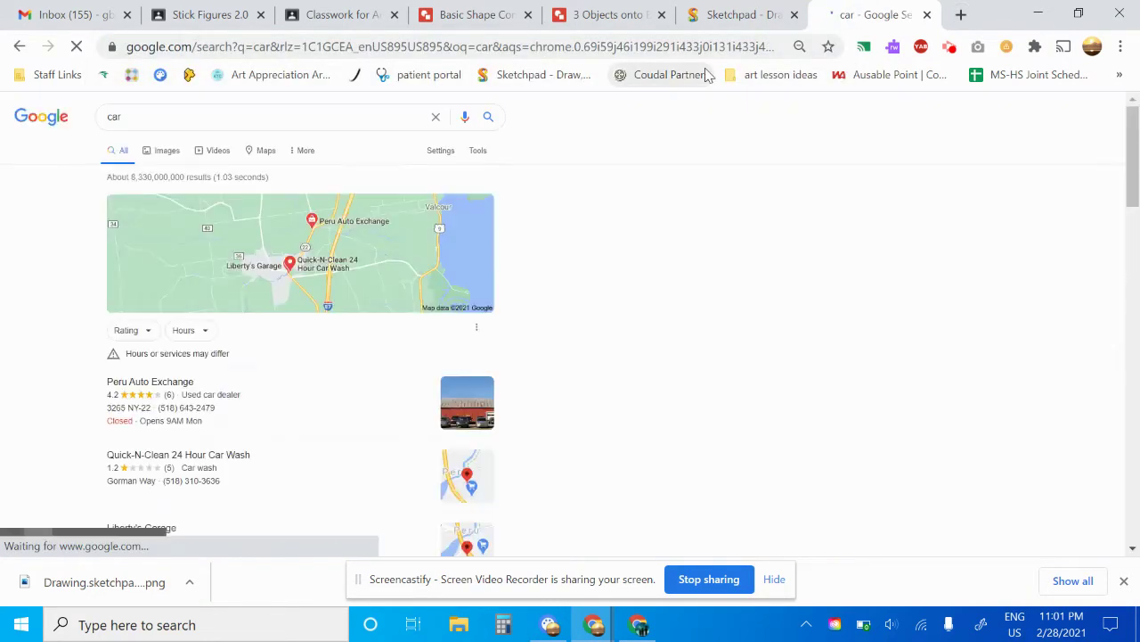
{"action": "left_click", "coordinate": [165, 154]}
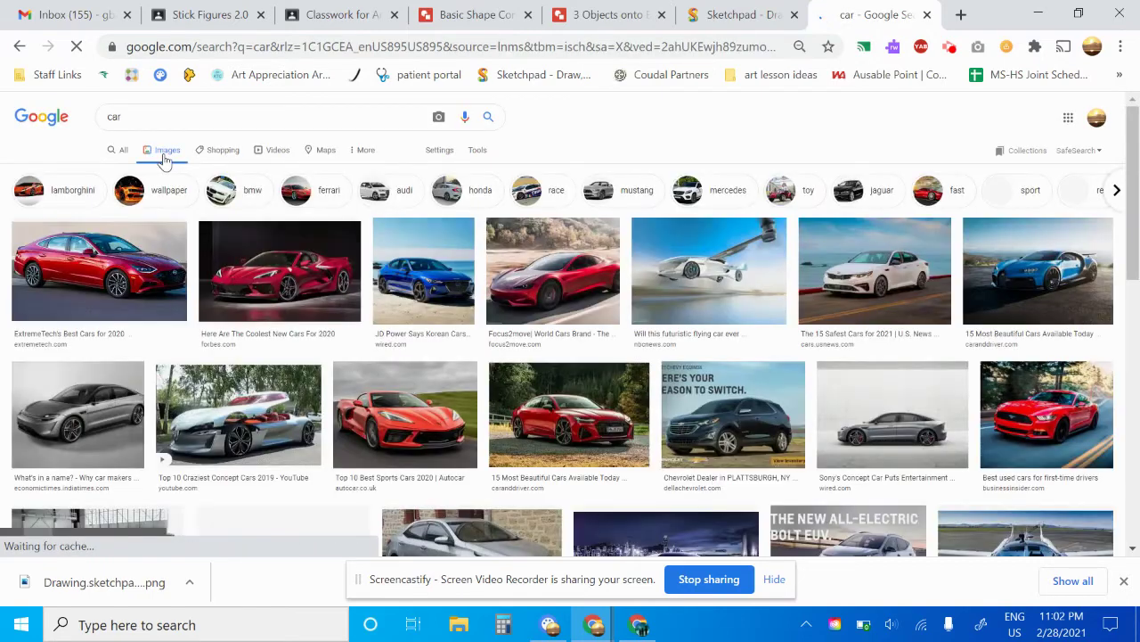
{"action": "scroll", "coordinate": [267, 385], "scroll_direction": "down", "scroll_amount": 3}
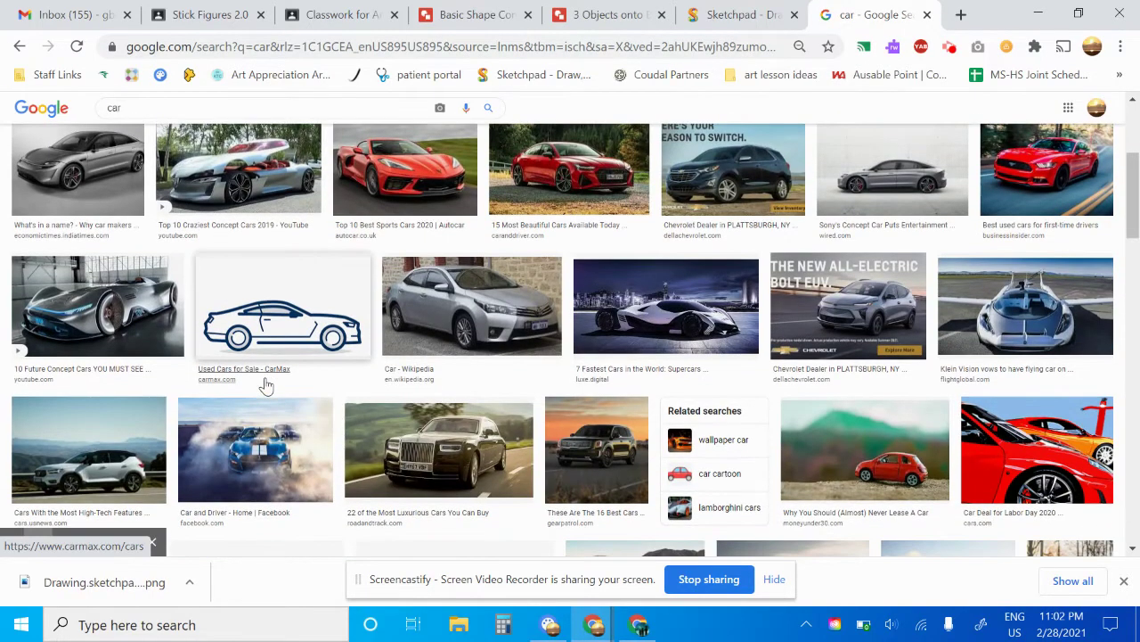
{"action": "scroll", "coordinate": [412, 352], "scroll_direction": "down", "scroll_amount": 2}
{"action": "left_click", "coordinate": [509, 248]}
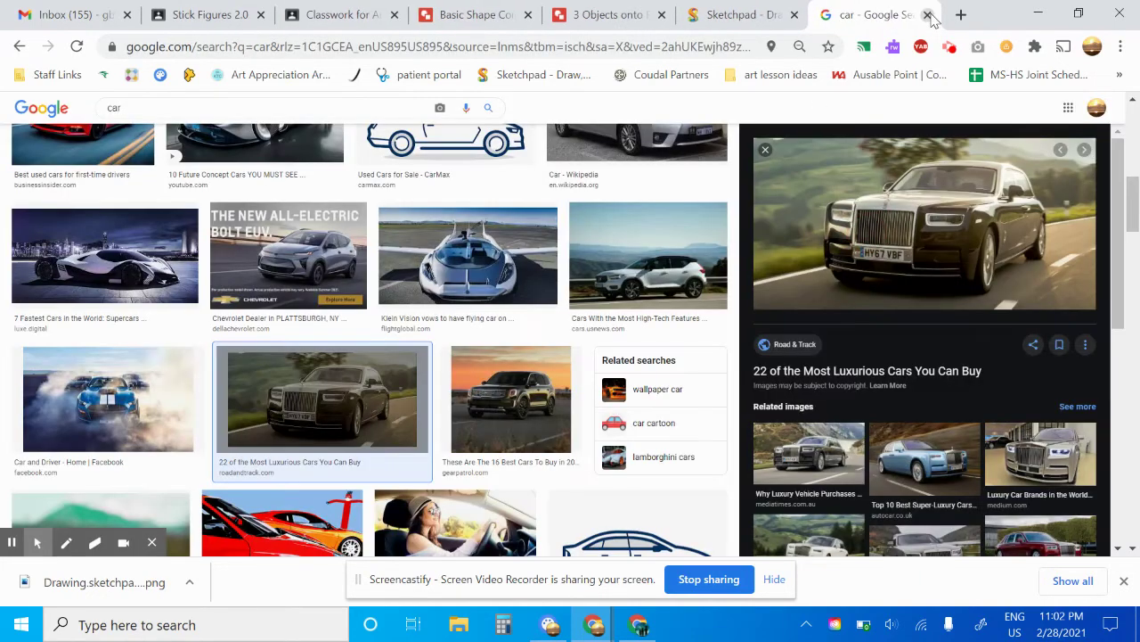
- Copy the previewed luxury car image and paste it onto the Sketchpad canvas
{"action": "right_click", "coordinate": [928, 221]}
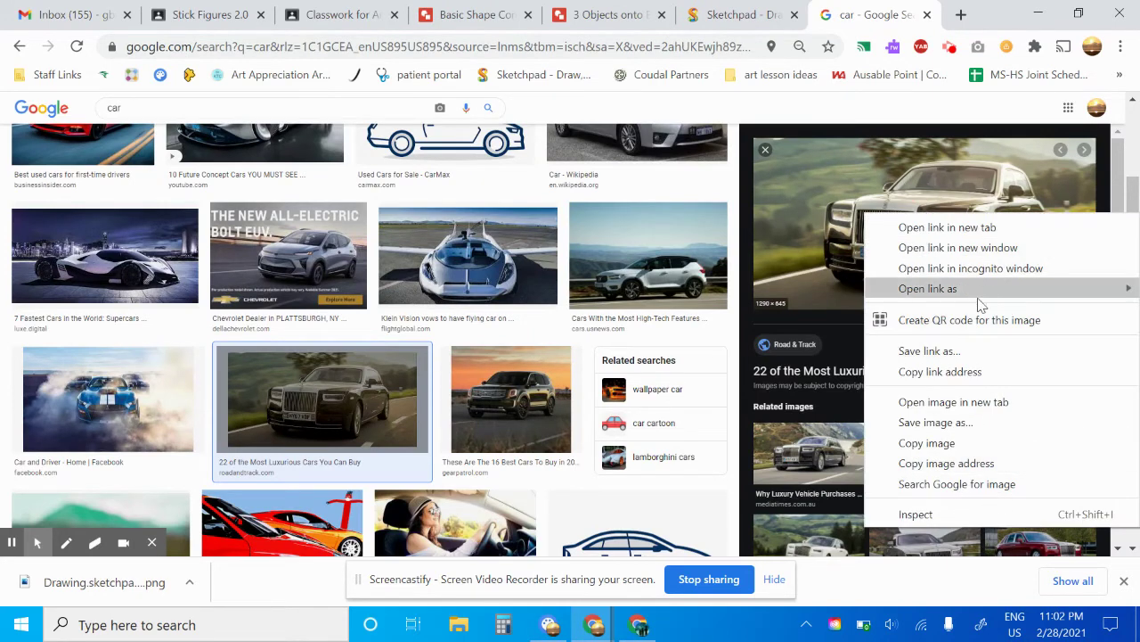
{"action": "left_click", "coordinate": [928, 443]}
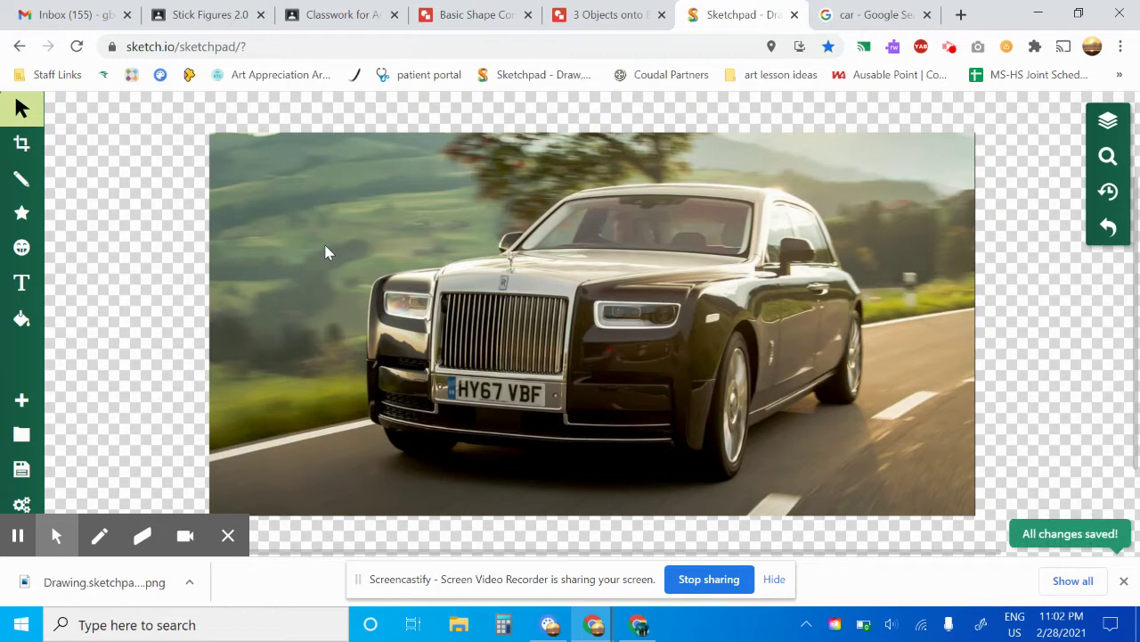
- Handwrite "Ctrl + V" across the upper edge of the car photo with the black 3 px Pencil
{"action": "left_click", "coordinate": [21, 179]}
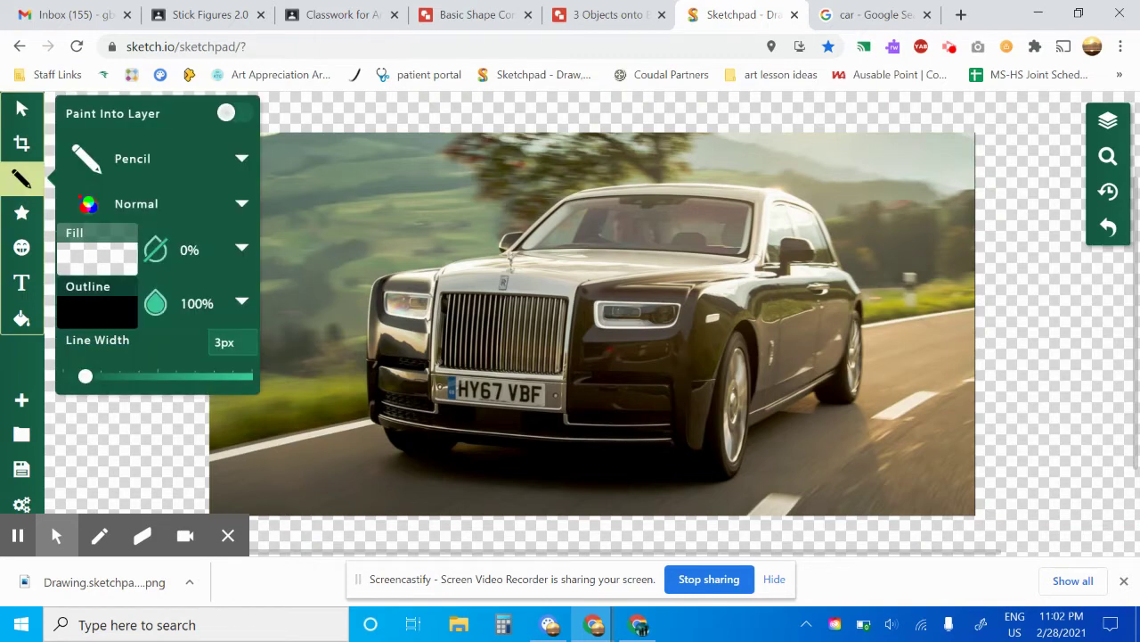
{"action": "left_click_drag", "start_coordinate": [379, 106], "coordinate": [413, 136]}
{"action": "mouse_move", "coordinate": [392, 122]}
{"action": "left_mouse_down"}
{"action": "mouse_move", "coordinate": [532, 114]}
{"action": "mouse_move", "coordinate": [519, 104]}
{"action": "mouse_move", "coordinate": [521, 122]}
{"action": "mouse_move", "coordinate": [571, 119]}
{"action": "mouse_move", "coordinate": [584, 147]}
{"action": "mouse_move", "coordinate": [588, 103]}
{"action": "left_mouse_up"}
{"action": "left_click", "coordinate": [515, 122]}
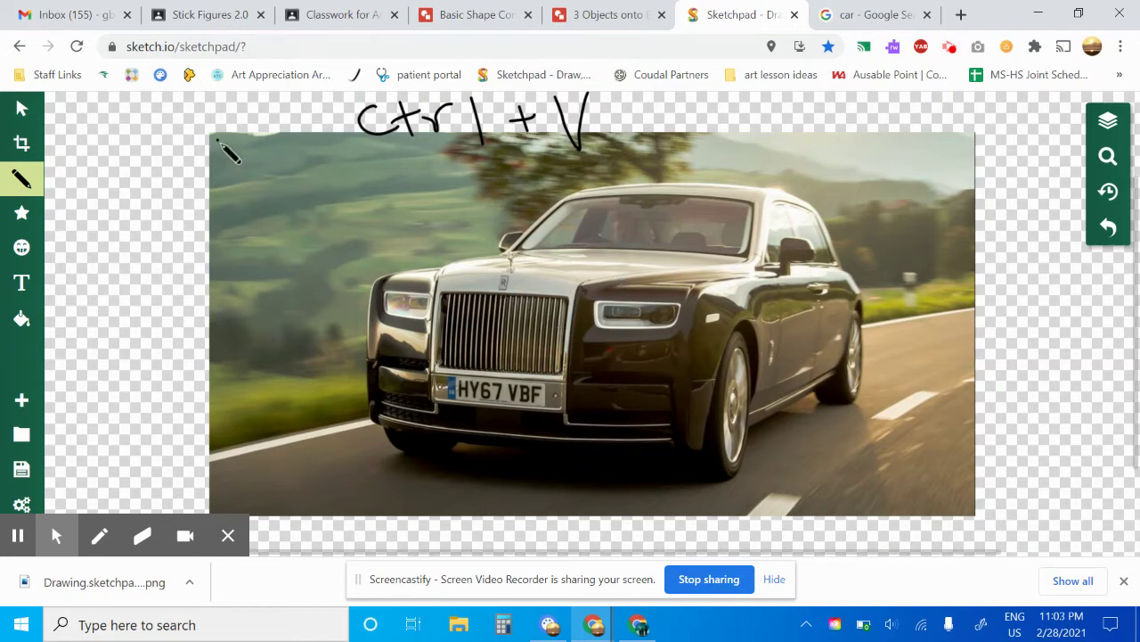
- Lower the opacity of the pasted car photo to 63%
{"action": "left_click", "coordinate": [22, 107]}
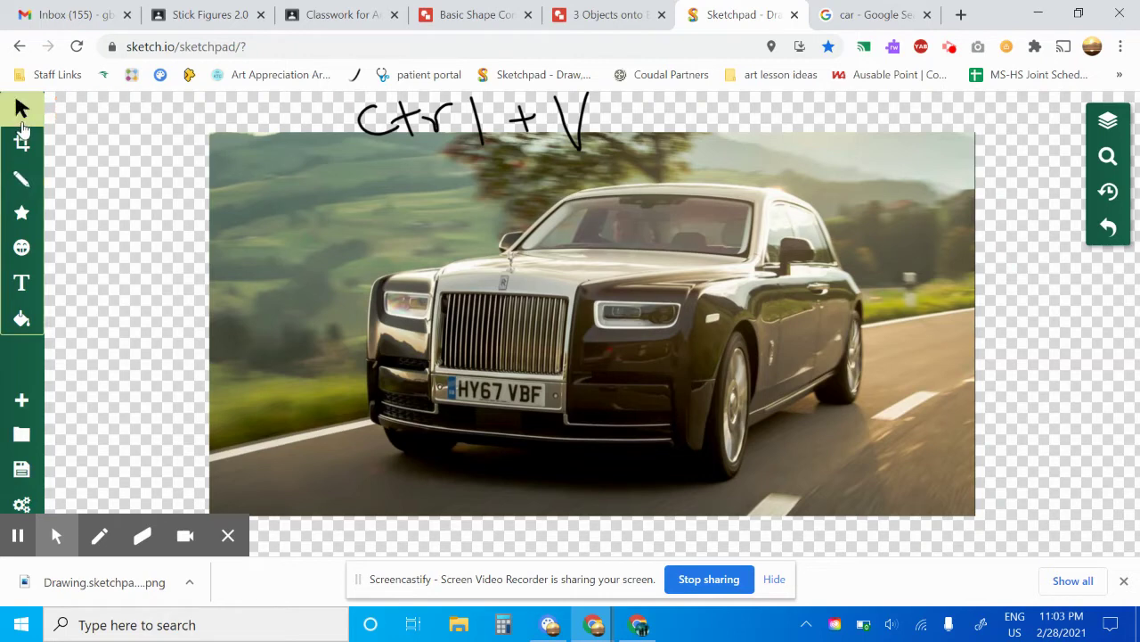
{"action": "left_click", "coordinate": [346, 251]}
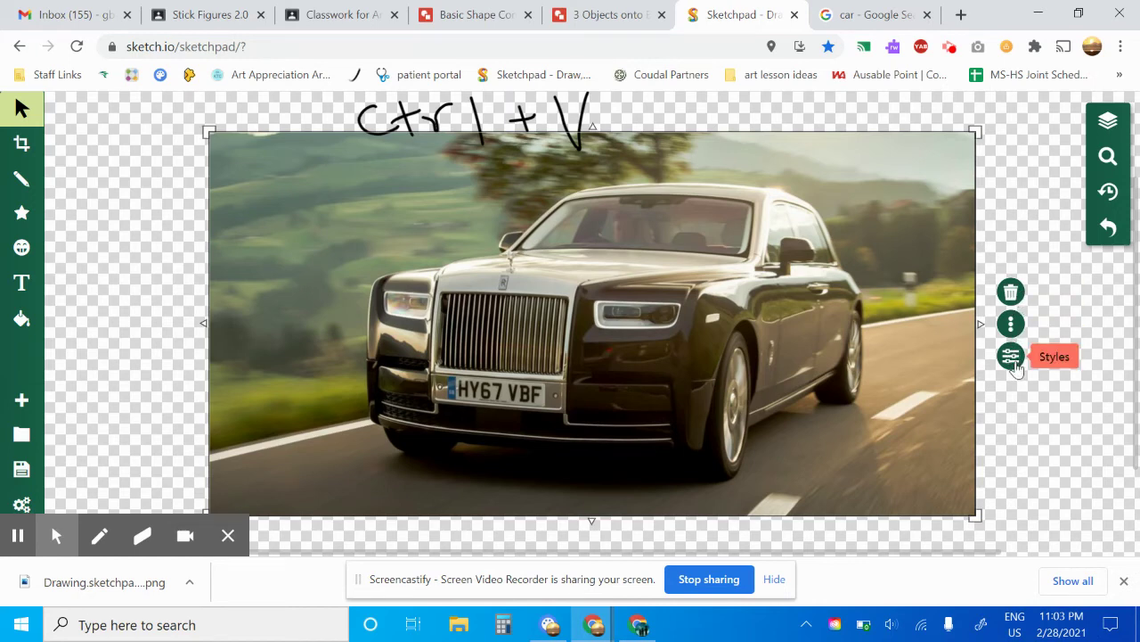
{"action": "left_click", "coordinate": [1012, 359]}
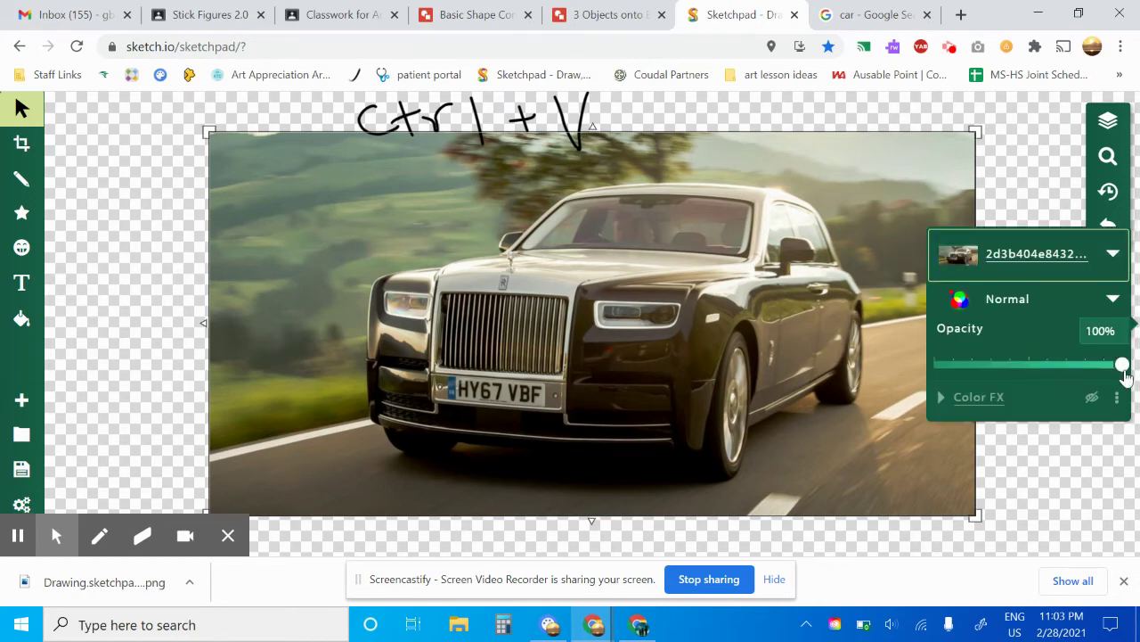
{"action": "left_click_drag", "start_coordinate": [1123, 370], "coordinate": [1053, 365]}
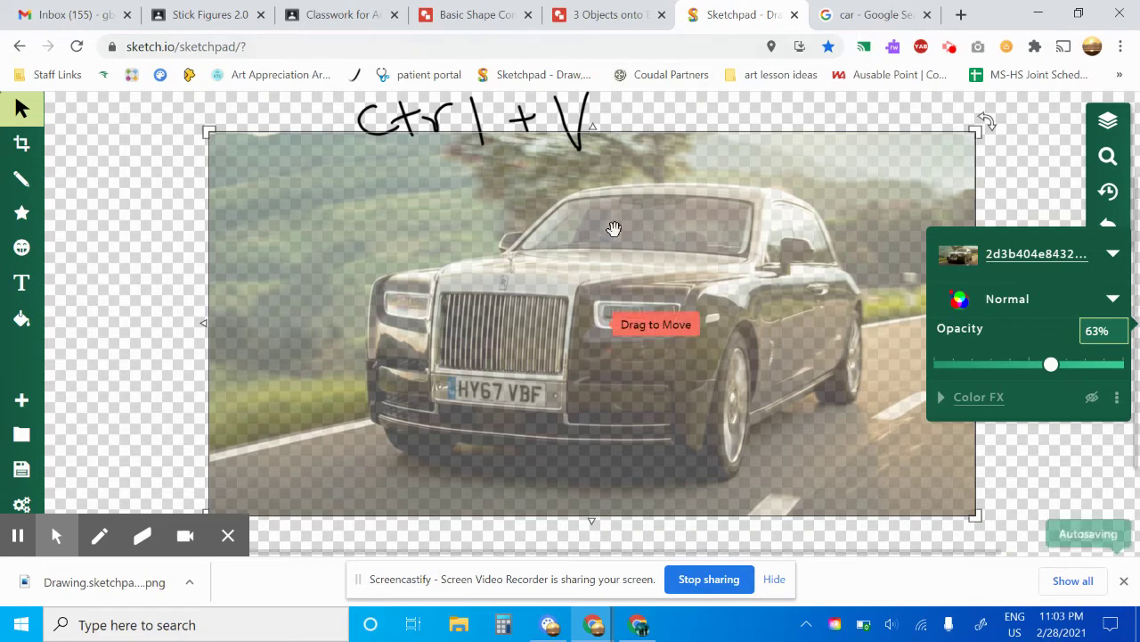
- Draw a rectangle around the car's front end, enclosing the grille and both headlights, with the Pencil
{"action": "left_click", "coordinate": [27, 187]}
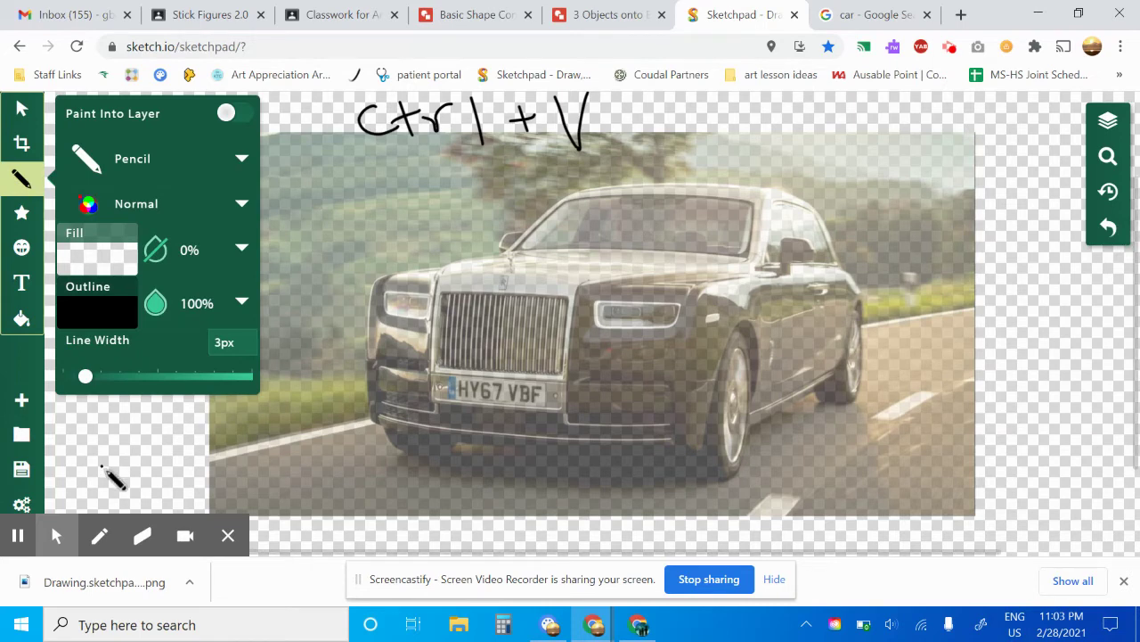
{"action": "mouse_move", "coordinate": [685, 284]}
{"action": "left_mouse_down"}
{"action": "mouse_move", "coordinate": [681, 442]}
{"action": "mouse_move", "coordinate": [688, 283]}
{"action": "left_mouse_up"}
{"action": "mouse_move", "coordinate": [376, 285]}
{"action": "left_mouse_down"}
{"action": "mouse_move", "coordinate": [691, 281]}
{"action": "mouse_move", "coordinate": [387, 276]}
{"action": "mouse_move", "coordinate": [373, 410]}
{"action": "mouse_move", "coordinate": [684, 436]}
{"action": "mouse_move", "coordinate": [442, 437]}
{"action": "left_mouse_up"}
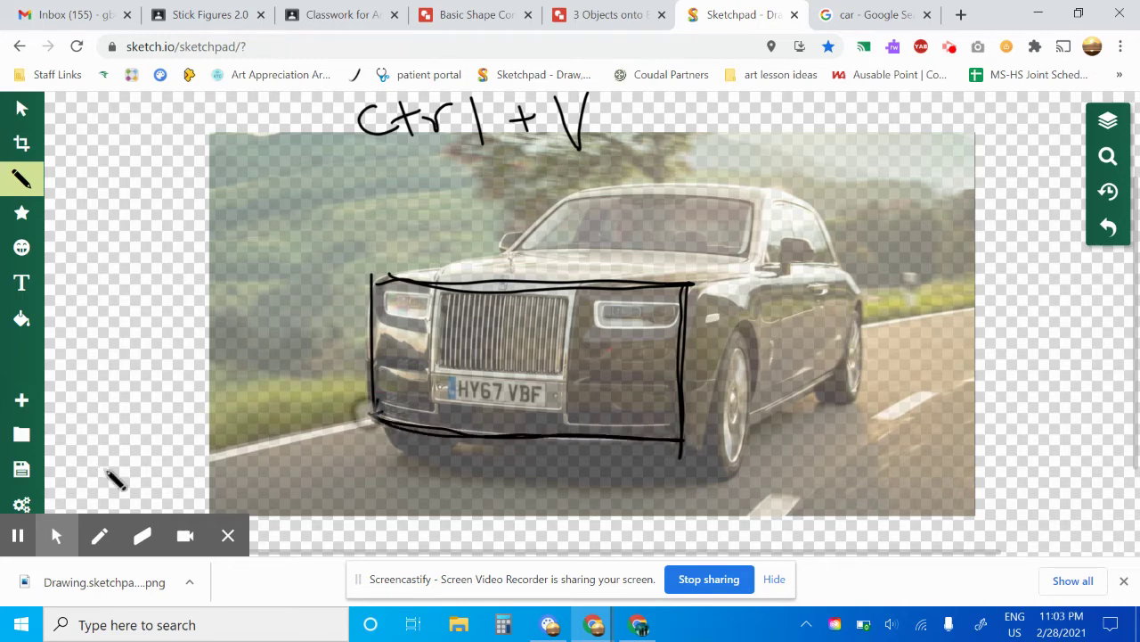
{"action": "mouse_move", "coordinate": [373, 278]}
{"action": "left_mouse_down"}
{"action": "mouse_move", "coordinate": [426, 280]}
{"action": "mouse_move", "coordinate": [693, 285]}
{"action": "left_mouse_up"}
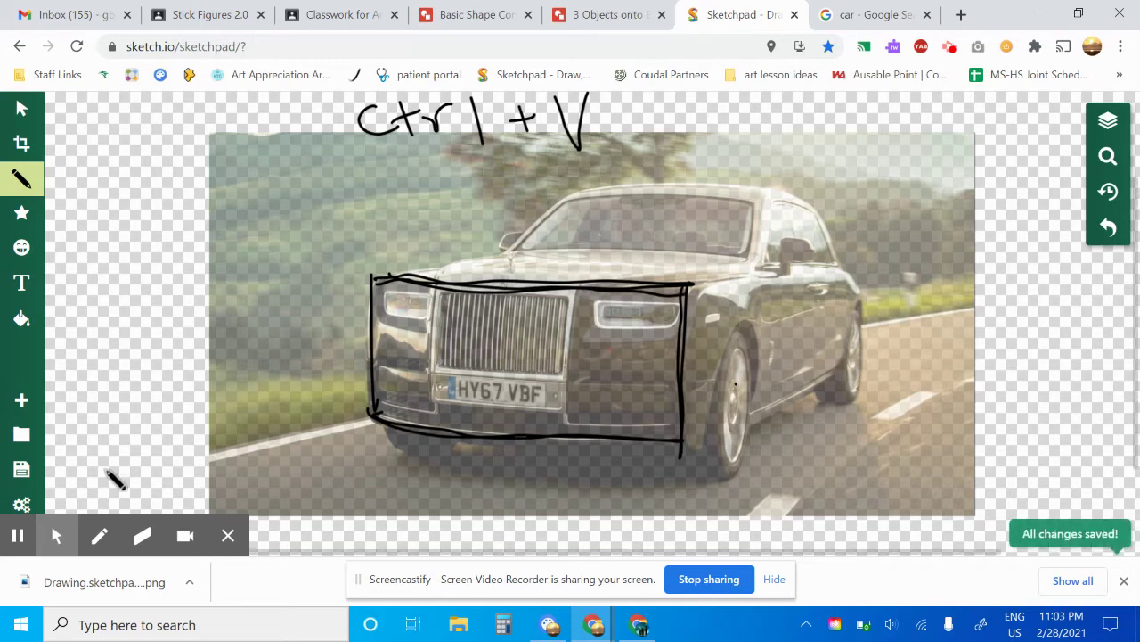
- Trace the front and rear wheels on the car's visible side as cylinders, with ellipses for the outer faces
{"action": "mouse_move", "coordinate": [736, 346]}
{"action": "left_mouse_down"}
{"action": "mouse_move", "coordinate": [718, 411]}
{"action": "mouse_move", "coordinate": [725, 465]}
{"action": "mouse_move", "coordinate": [751, 420]}
{"action": "mouse_move", "coordinate": [738, 341]}
{"action": "mouse_move", "coordinate": [713, 383]}
{"action": "mouse_move", "coordinate": [724, 473]}
{"action": "mouse_move", "coordinate": [749, 427]}
{"action": "left_mouse_up"}
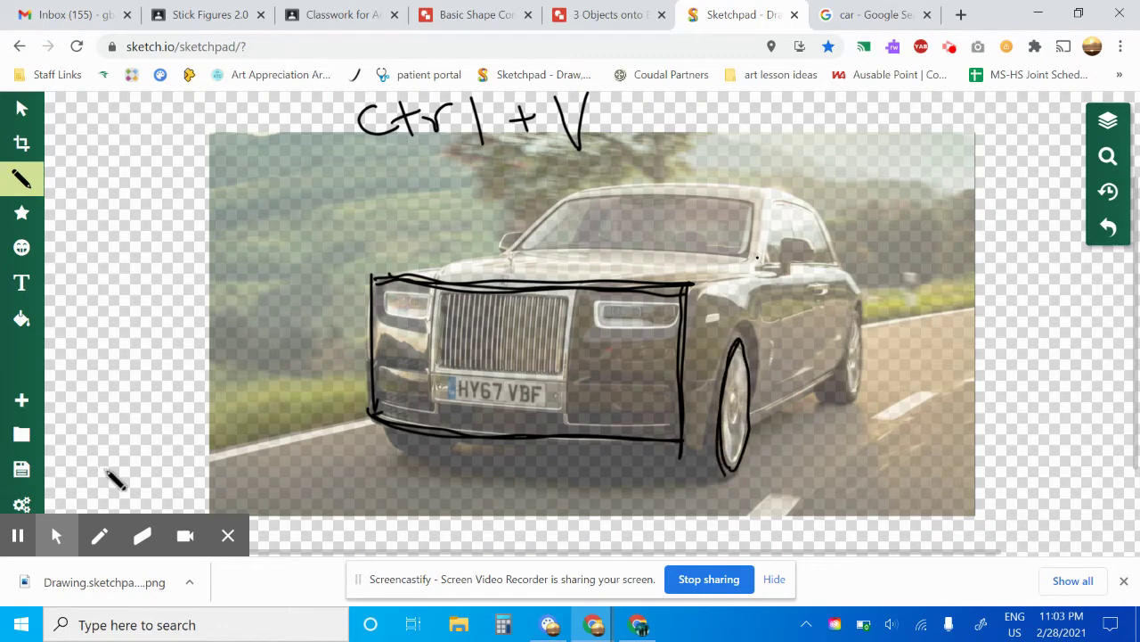
{"action": "left_click_drag", "start_coordinate": [738, 330], "coordinate": [711, 330]}
{"action": "left_click_drag", "start_coordinate": [725, 477], "coordinate": [672, 479]}
{"action": "mouse_move", "coordinate": [693, 331]}
{"action": "left_mouse_down"}
{"action": "mouse_move", "coordinate": [673, 378]}
{"action": "mouse_move", "coordinate": [685, 481]}
{"action": "mouse_move", "coordinate": [674, 395]}
{"action": "left_mouse_up"}
{"action": "left_click_drag", "start_coordinate": [818, 400], "coordinate": [856, 407]}
{"action": "mouse_move", "coordinate": [820, 315]}
{"action": "left_mouse_down"}
{"action": "mouse_move", "coordinate": [865, 310]}
{"action": "mouse_move", "coordinate": [847, 370]}
{"action": "mouse_move", "coordinate": [863, 394]}
{"action": "mouse_move", "coordinate": [867, 379]}
{"action": "mouse_move", "coordinate": [866, 346]}
{"action": "mouse_move", "coordinate": [812, 349]}
{"action": "mouse_move", "coordinate": [815, 401]}
{"action": "left_mouse_up"}
{"action": "left_click_drag", "start_coordinate": [809, 349], "coordinate": [813, 401]}
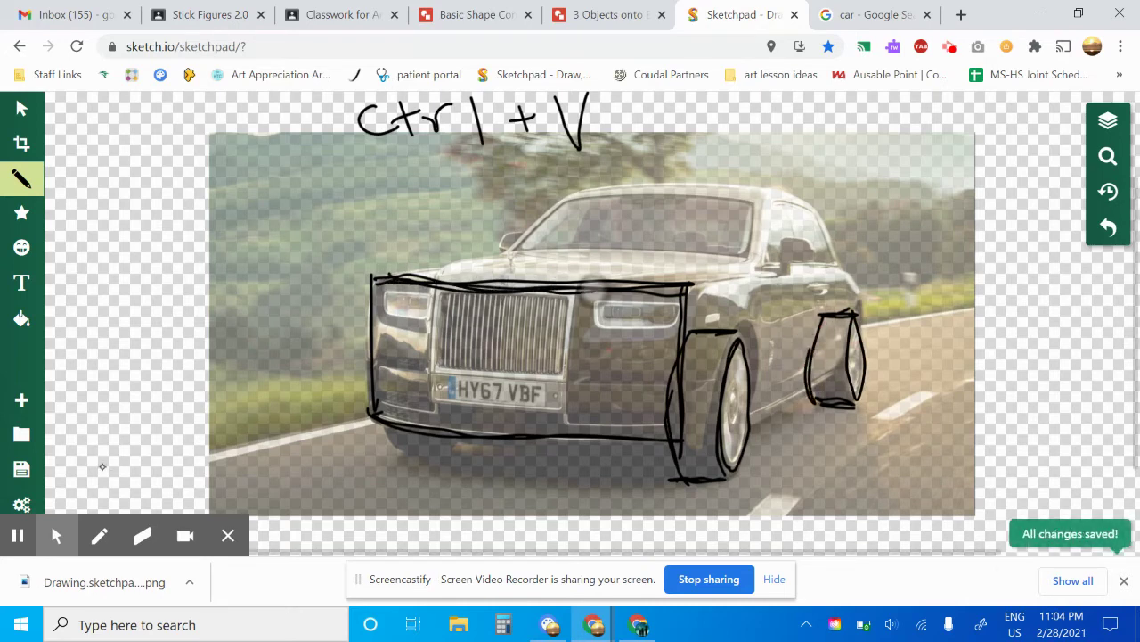
- Extend the front rectangle into a box by drawing the side and upper faces of the car's body
{"action": "mouse_move", "coordinate": [688, 285]}
{"action": "left_mouse_down"}
{"action": "mouse_move", "coordinate": [687, 419]}
{"action": "mouse_move", "coordinate": [674, 437]}
{"action": "mouse_move", "coordinate": [562, 439]}
{"action": "left_mouse_up"}
{"action": "left_click_drag", "start_coordinate": [691, 284], "coordinate": [838, 280]}
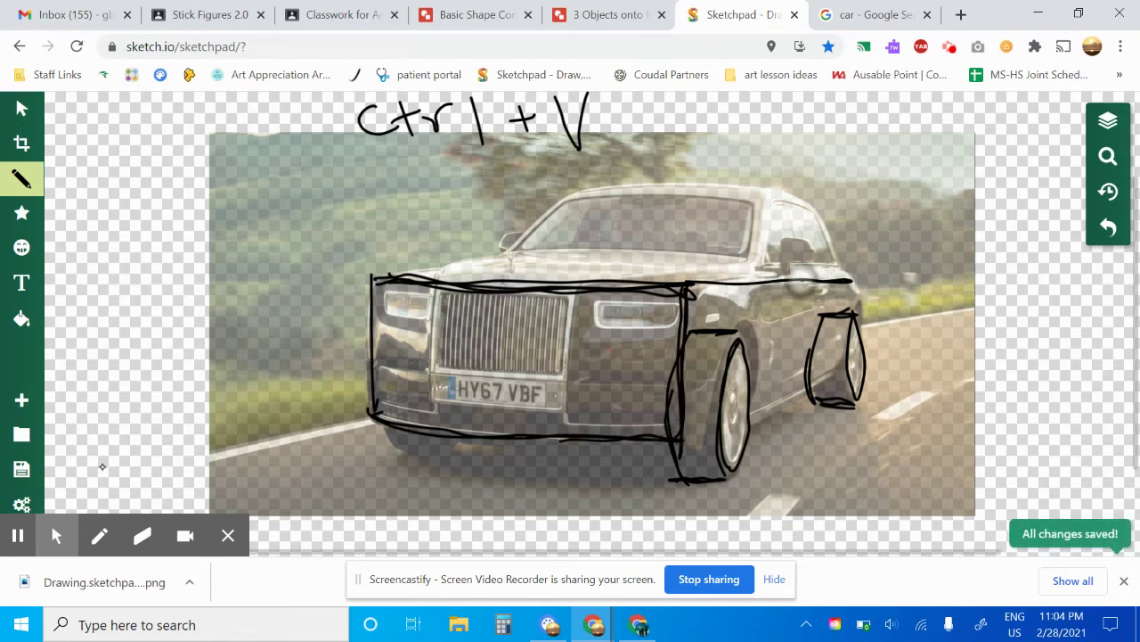
{"action": "mouse_move", "coordinate": [688, 442]}
{"action": "left_mouse_down"}
{"action": "mouse_move", "coordinate": [770, 405]}
{"action": "mouse_move", "coordinate": [859, 345]}
{"action": "mouse_move", "coordinate": [677, 440]}
{"action": "mouse_move", "coordinate": [857, 346]}
{"action": "left_mouse_up"}
{"action": "mouse_move", "coordinate": [853, 280]}
{"action": "left_mouse_down"}
{"action": "mouse_move", "coordinate": [850, 346]}
{"action": "mouse_move", "coordinate": [853, 282]}
{"action": "left_mouse_up"}
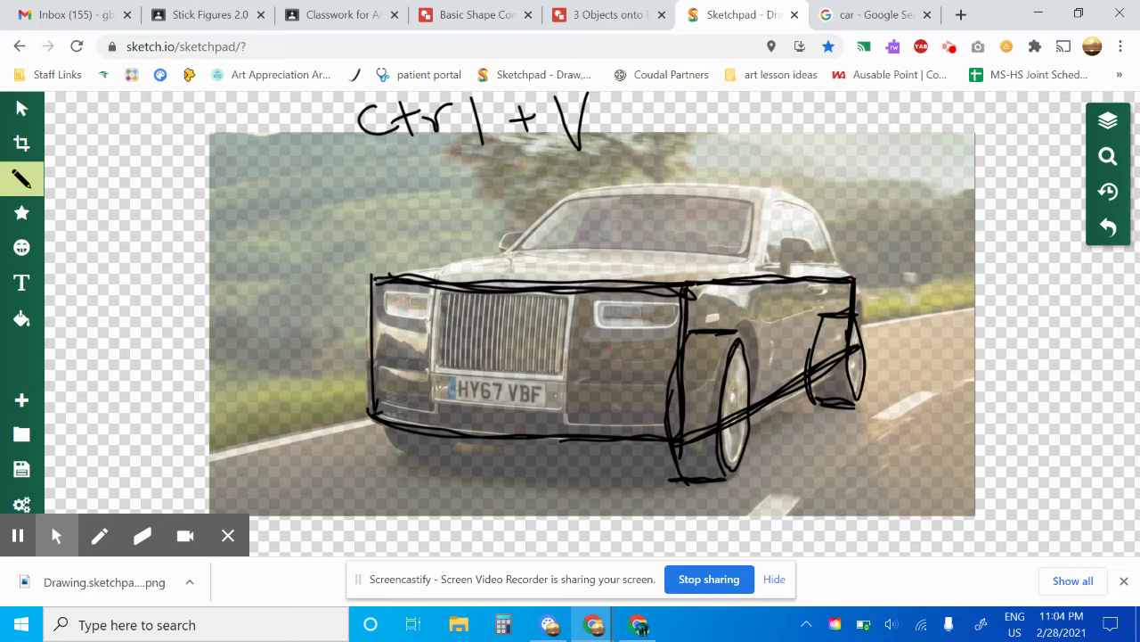
{"action": "mouse_move", "coordinate": [373, 282]}
{"action": "left_mouse_down"}
{"action": "mouse_move", "coordinate": [593, 260]}
{"action": "mouse_move", "coordinate": [380, 279]}
{"action": "mouse_move", "coordinate": [578, 251]}
{"action": "mouse_move", "coordinate": [854, 271]}
{"action": "mouse_move", "coordinate": [602, 246]}
{"action": "mouse_move", "coordinate": [561, 253]}
{"action": "mouse_move", "coordinate": [729, 253]}
{"action": "mouse_move", "coordinate": [851, 276]}
{"action": "left_mouse_up"}
{"action": "mouse_move", "coordinate": [775, 265]}
{"action": "left_mouse_down"}
{"action": "mouse_move", "coordinate": [570, 255]}
{"action": "mouse_move", "coordinate": [392, 287]}
{"action": "left_mouse_up"}
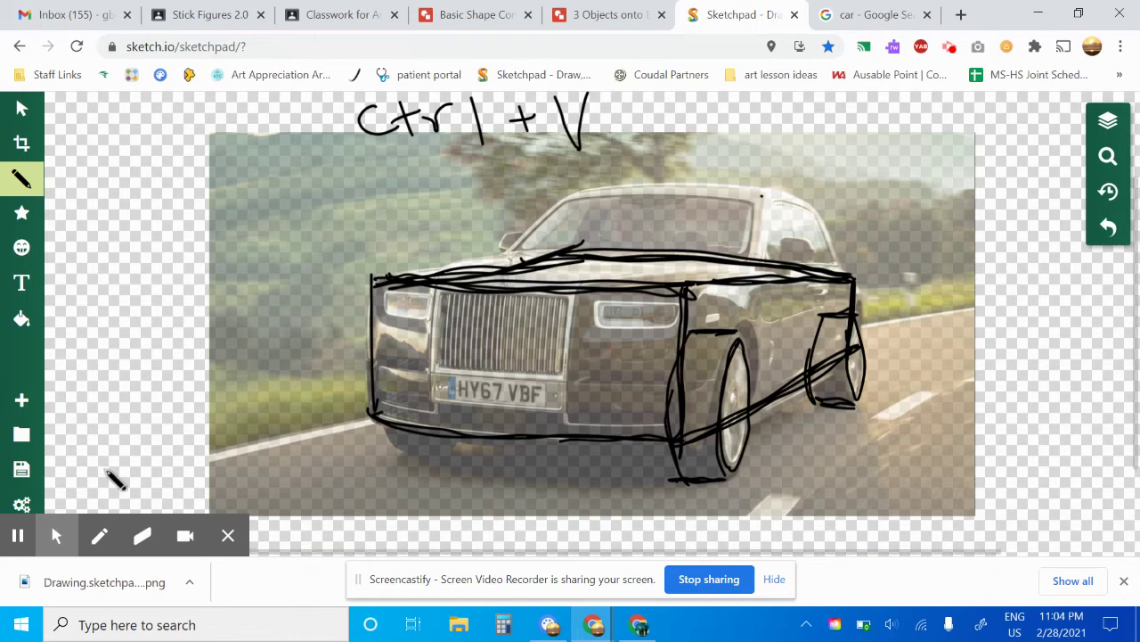
- Outline the car's cabin with box shapes for the windshield and side window, plus triangles at the front and rear ends
{"action": "left_click_drag", "start_coordinate": [762, 195], "coordinate": [764, 264]}
{"action": "left_click_drag", "start_coordinate": [768, 194], "coordinate": [756, 194]}
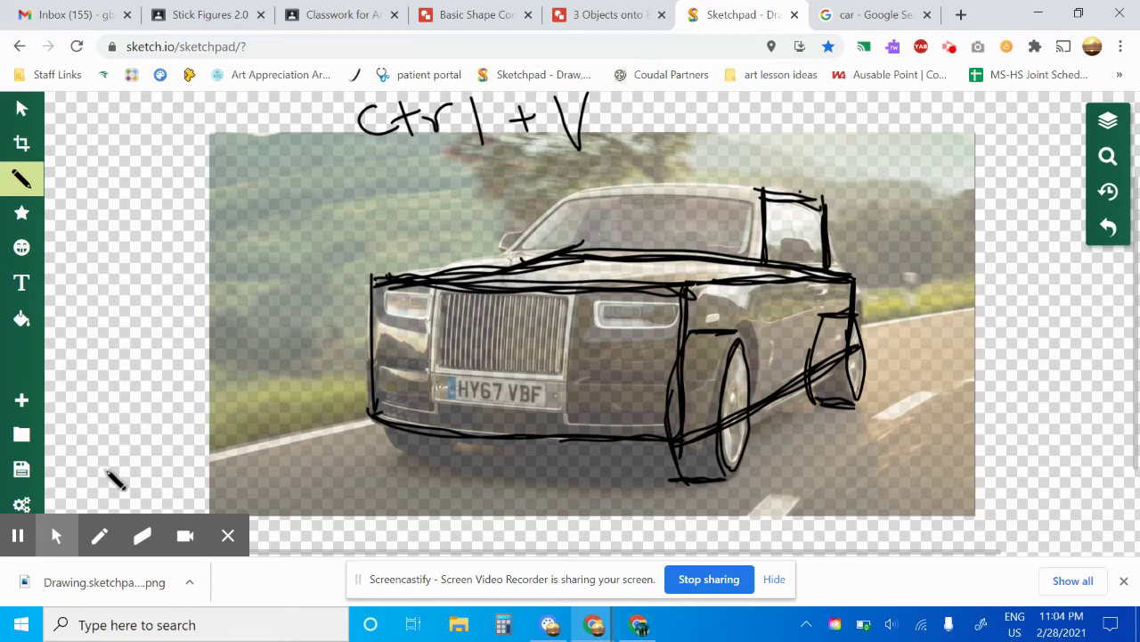
{"action": "mouse_move", "coordinate": [568, 189]}
{"action": "left_mouse_down"}
{"action": "mouse_move", "coordinate": [723, 181]}
{"action": "mouse_move", "coordinate": [819, 203]}
{"action": "mouse_move", "coordinate": [553, 187]}
{"action": "mouse_move", "coordinate": [583, 242]}
{"action": "mouse_move", "coordinate": [560, 194]}
{"action": "left_mouse_up"}
{"action": "left_click_drag", "start_coordinate": [762, 191], "coordinate": [760, 251]}
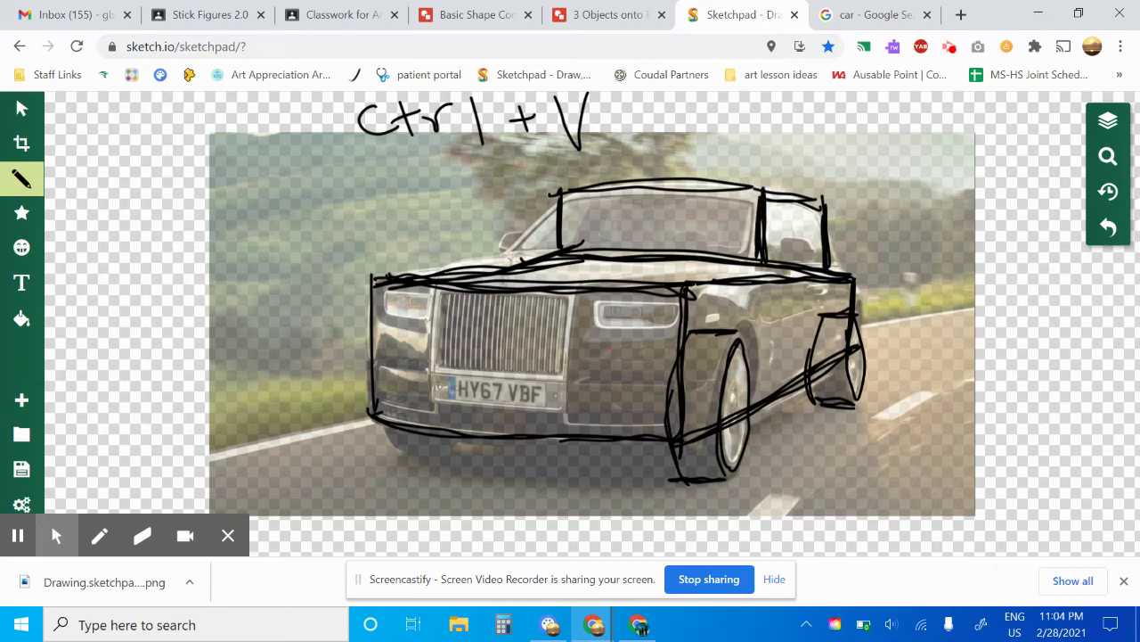
{"action": "mouse_move", "coordinate": [559, 194]}
{"action": "left_mouse_down"}
{"action": "mouse_move", "coordinate": [513, 251]}
{"action": "mouse_move", "coordinate": [561, 249]}
{"action": "mouse_move", "coordinate": [517, 246]}
{"action": "left_mouse_up"}
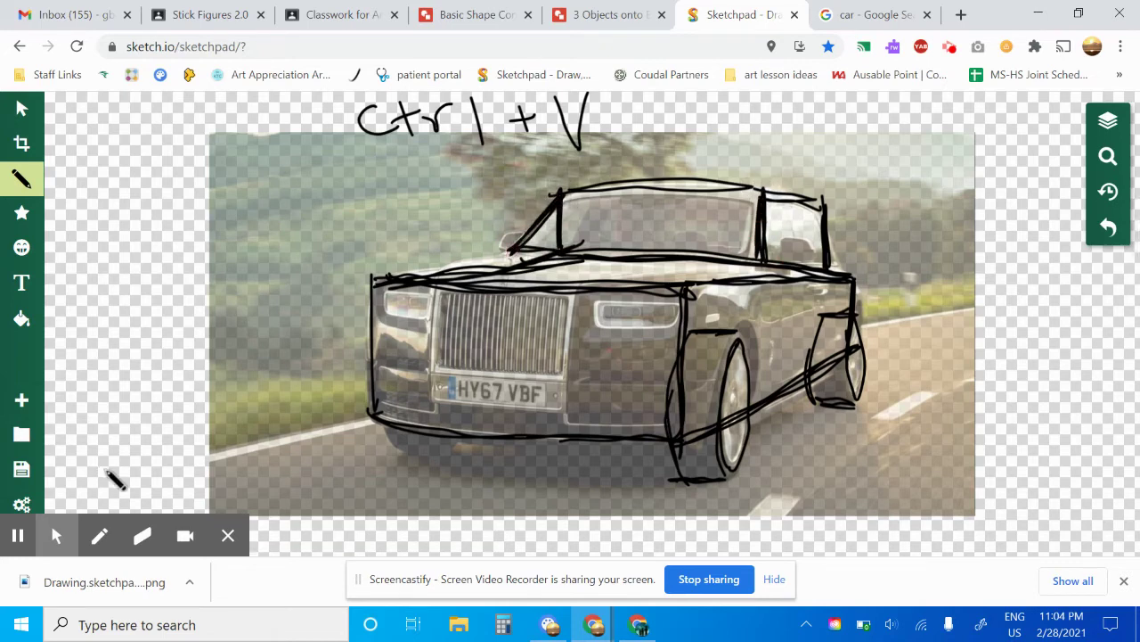
{"action": "mouse_move", "coordinate": [837, 217]}
{"action": "left_mouse_down"}
{"action": "mouse_move", "coordinate": [851, 270]}
{"action": "mouse_move", "coordinate": [829, 267]}
{"action": "mouse_move", "coordinate": [827, 217]}
{"action": "left_mouse_up"}
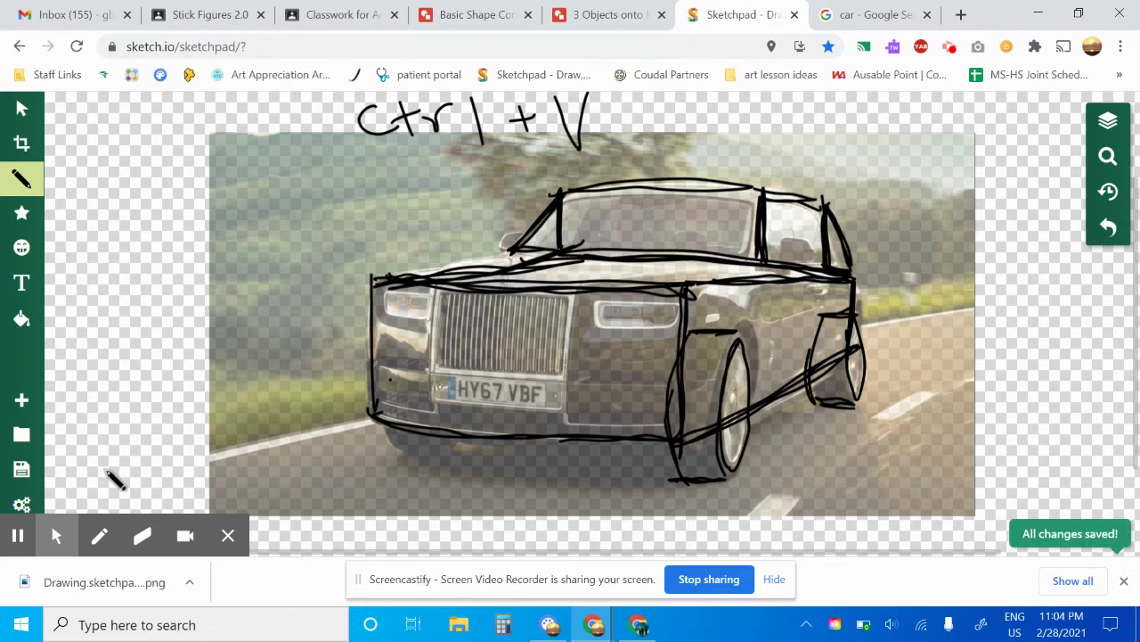
- Draw the partly hidden front wheel beneath the headlight beside the number plate as a cylinder showing through the body
{"action": "mouse_move", "coordinate": [388, 313]}
{"action": "left_mouse_down"}
{"action": "mouse_move", "coordinate": [380, 430]}
{"action": "mouse_move", "coordinate": [399, 451]}
{"action": "mouse_move", "coordinate": [436, 454]}
{"action": "left_mouse_up"}
{"action": "mouse_move", "coordinate": [443, 299]}
{"action": "left_mouse_down"}
{"action": "mouse_move", "coordinate": [428, 370]}
{"action": "mouse_move", "coordinate": [447, 450]}
{"action": "mouse_move", "coordinate": [462, 409]}
{"action": "mouse_move", "coordinate": [465, 350]}
{"action": "mouse_move", "coordinate": [450, 318]}
{"action": "mouse_move", "coordinate": [437, 458]}
{"action": "left_mouse_up"}
{"action": "left_click_drag", "start_coordinate": [387, 311], "coordinate": [409, 314]}
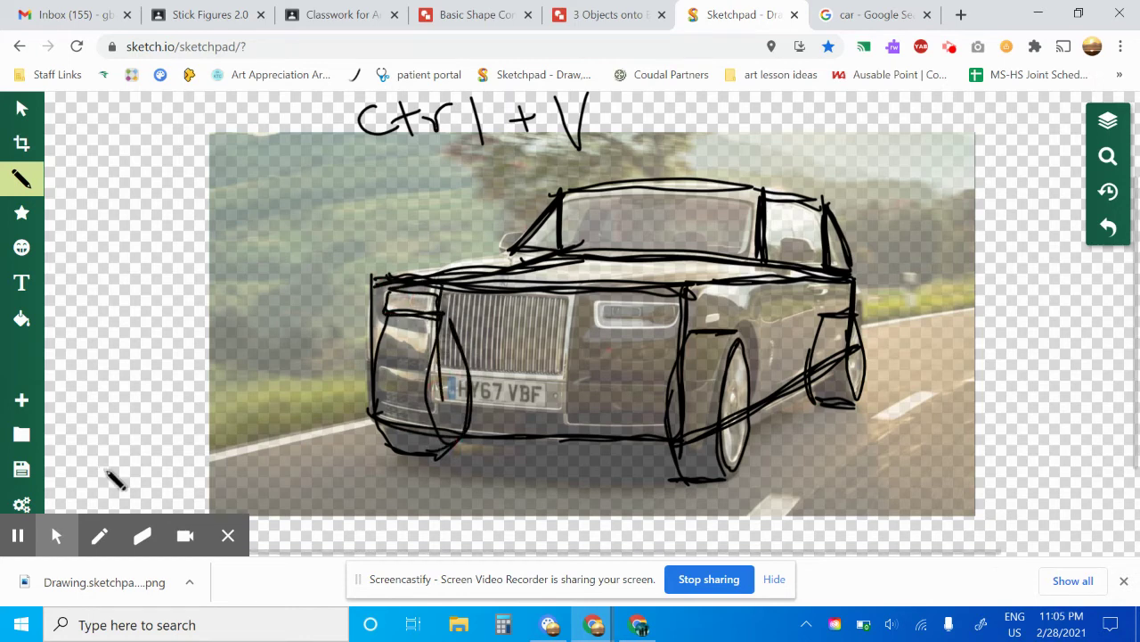
- Trace the vertical bars of the car's front grille with a row of near-vertical pencil lines
{"action": "mouse_move", "coordinate": [452, 294]}
{"action": "left_mouse_down"}
{"action": "mouse_move", "coordinate": [448, 392]}
{"action": "mouse_move", "coordinate": [470, 393]}
{"action": "left_mouse_up"}
{"action": "mouse_move", "coordinate": [488, 296]}
{"action": "left_mouse_down"}
{"action": "mouse_move", "coordinate": [481, 392]}
{"action": "mouse_move", "coordinate": [504, 370]}
{"action": "left_mouse_up"}
{"action": "mouse_move", "coordinate": [522, 295]}
{"action": "left_mouse_down"}
{"action": "mouse_move", "coordinate": [516, 373]}
{"action": "mouse_move", "coordinate": [527, 373]}
{"action": "left_mouse_up"}
{"action": "mouse_move", "coordinate": [544, 294]}
{"action": "left_mouse_down"}
{"action": "mouse_move", "coordinate": [539, 372]}
{"action": "mouse_move", "coordinate": [550, 372]}
{"action": "left_mouse_up"}
{"action": "left_click_drag", "start_coordinate": [566, 294], "coordinate": [561, 375]}
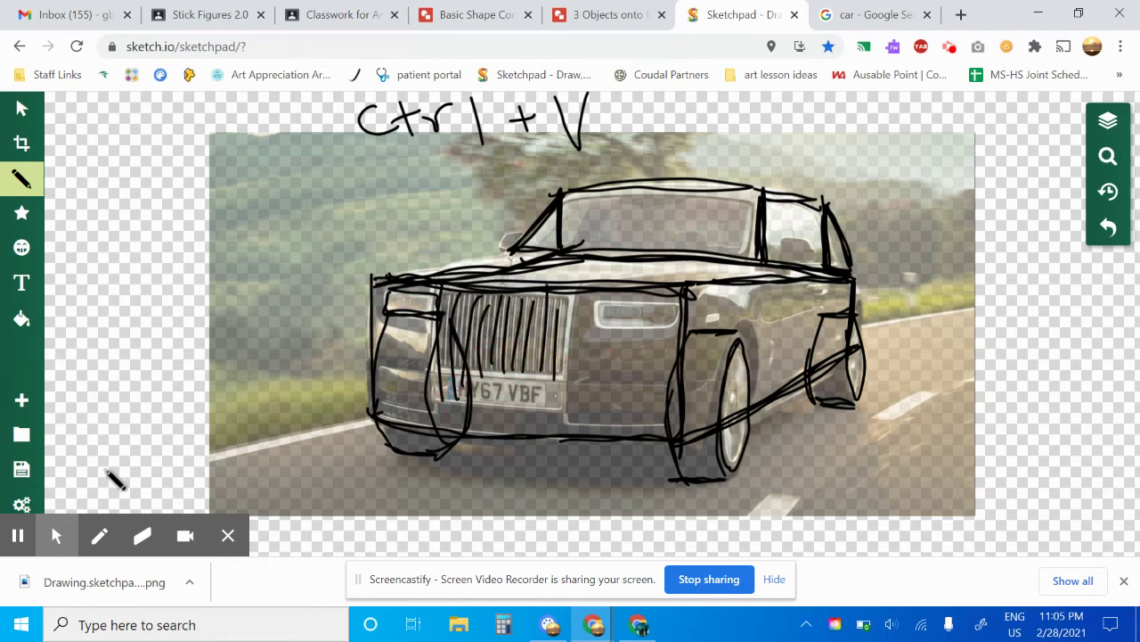
- Outline the remaining headlight, the number plate and both side mirrors as simple rectangles
{"action": "mouse_move", "coordinate": [597, 302]}
{"action": "left_mouse_down"}
{"action": "mouse_move", "coordinate": [680, 309]}
{"action": "mouse_move", "coordinate": [597, 338]}
{"action": "left_mouse_up"}
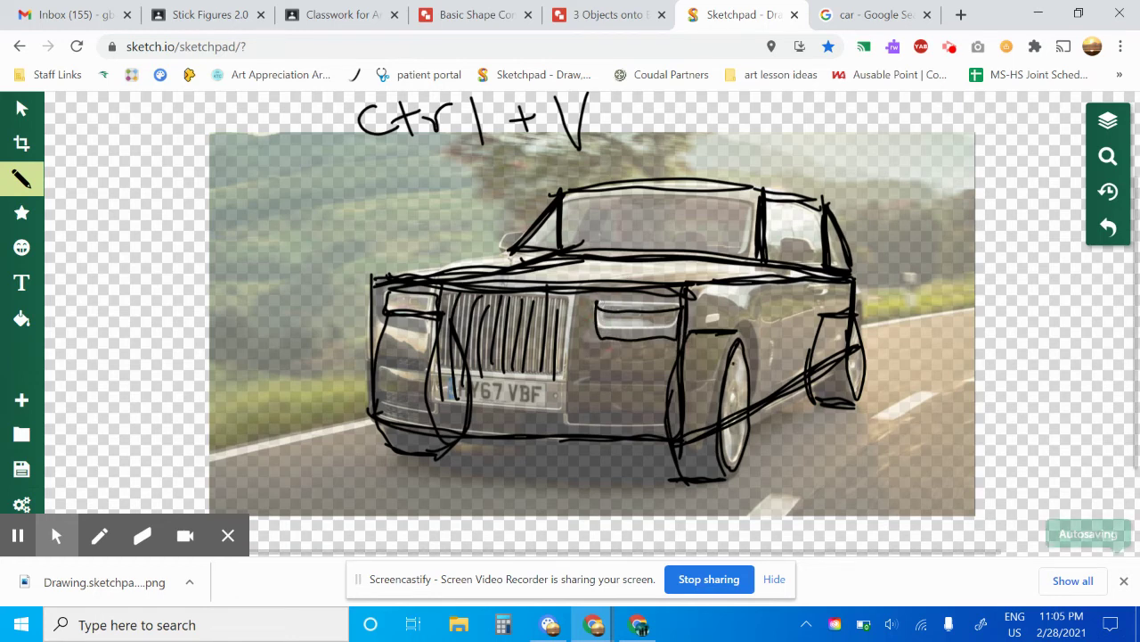
{"action": "mouse_move", "coordinate": [456, 380]}
{"action": "left_mouse_down"}
{"action": "mouse_move", "coordinate": [474, 388]}
{"action": "mouse_move", "coordinate": [443, 414]}
{"action": "mouse_move", "coordinate": [555, 419]}
{"action": "mouse_move", "coordinate": [558, 383]}
{"action": "mouse_move", "coordinate": [434, 372]}
{"action": "left_mouse_up"}
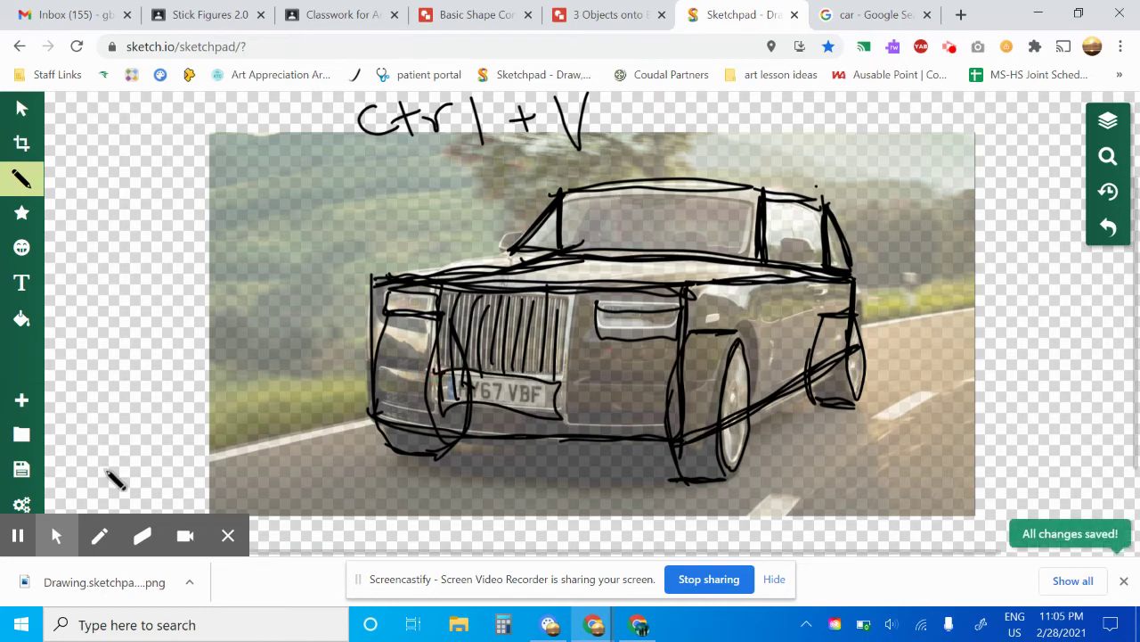
{"action": "mouse_move", "coordinate": [787, 233]}
{"action": "left_mouse_down"}
{"action": "mouse_move", "coordinate": [784, 253]}
{"action": "mouse_move", "coordinate": [807, 258]}
{"action": "left_mouse_up"}
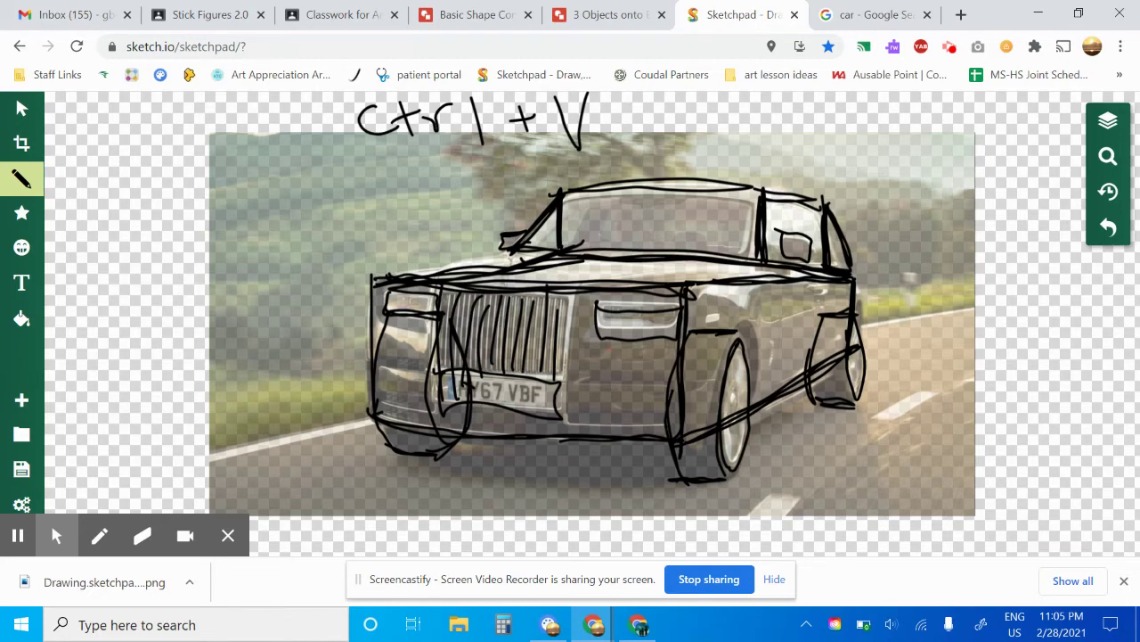
- Hide the image.png layer holding the car photo so only the pencil drawing shows
{"action": "left_click", "coordinate": [1110, 125]}
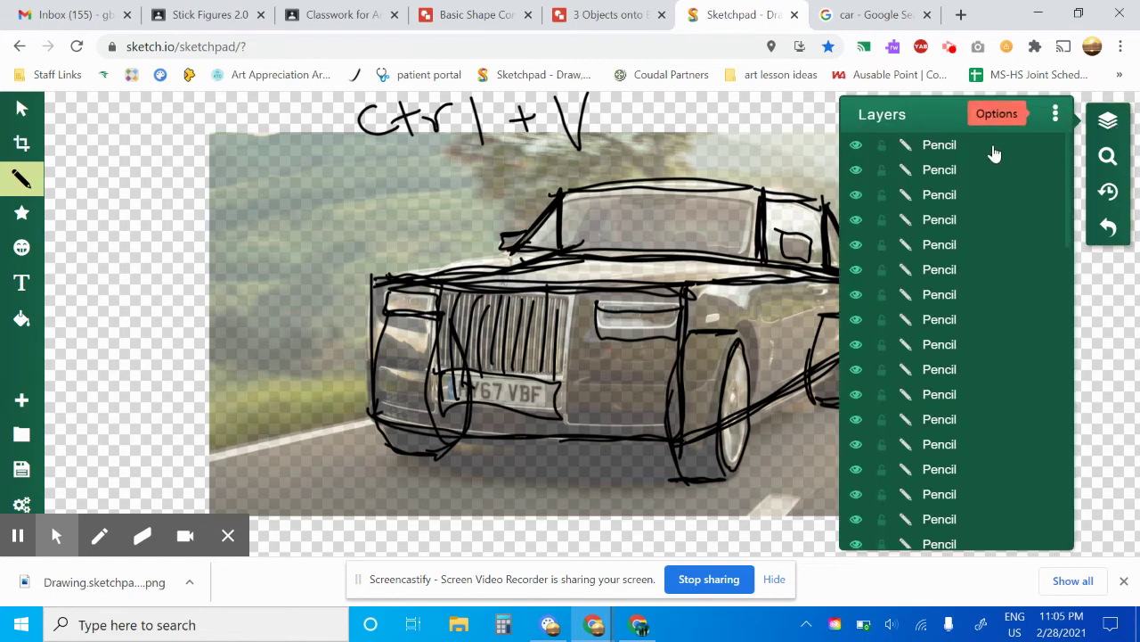
{"action": "scroll", "coordinate": [984, 208], "scroll_direction": "down", "scroll_amount": 2}
{"action": "scroll", "coordinate": [985, 208], "scroll_direction": "down", "scroll_amount": 10}
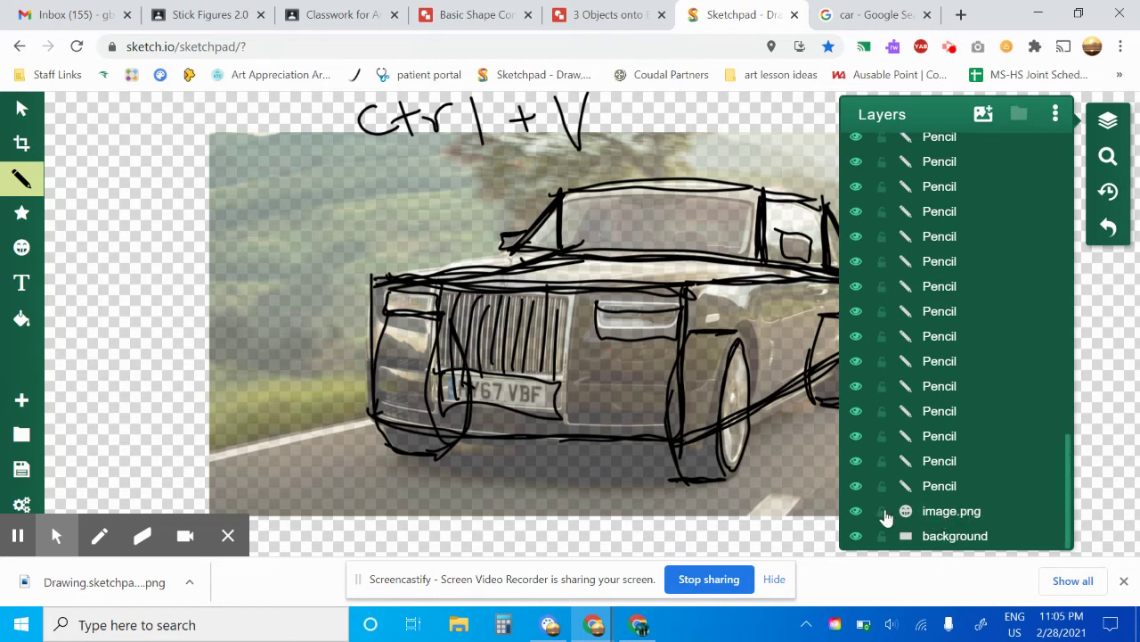
{"action": "left_click", "coordinate": [856, 511]}
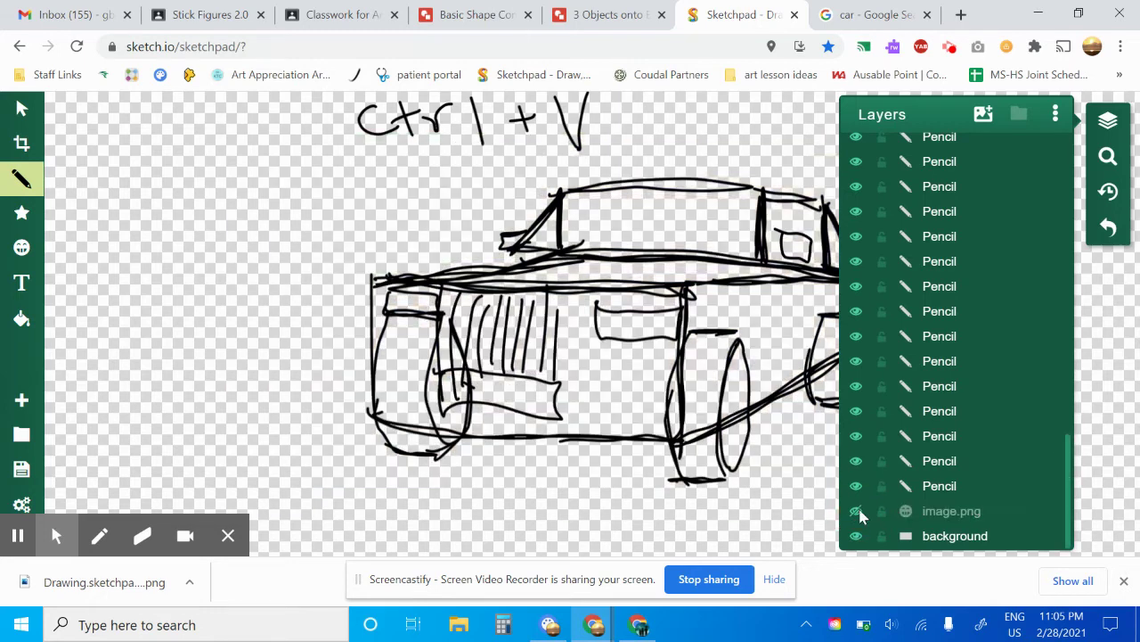
- Select individual pencil strokes one after another on the front wheel, the hood edge and the cabin's front triangle
{"action": "left_click", "coordinate": [23, 109]}
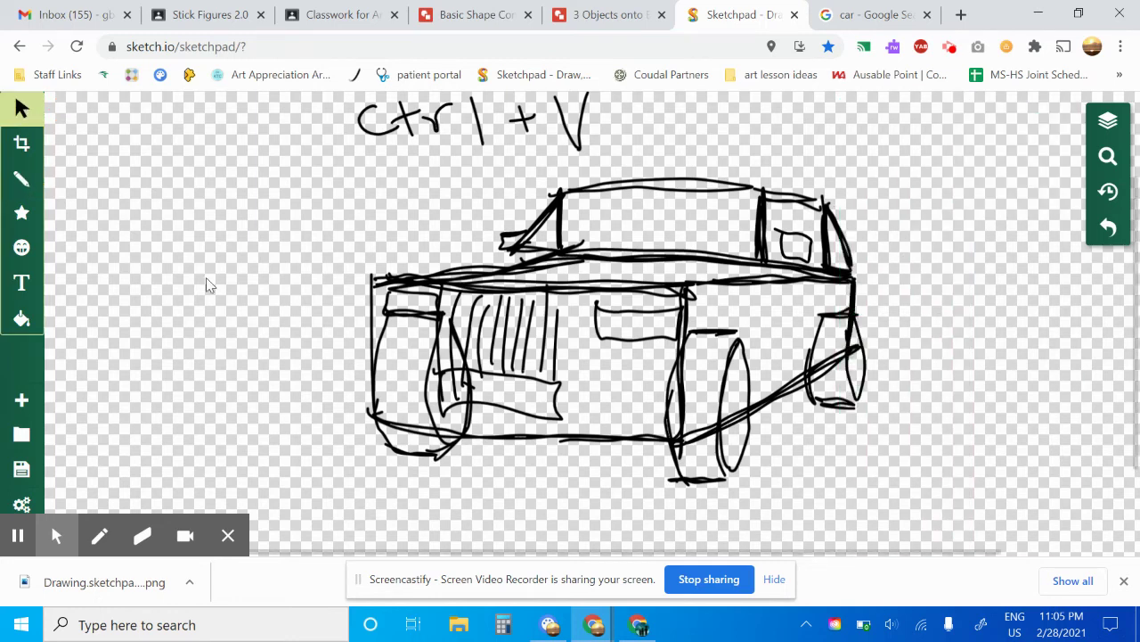
{"action": "left_click", "coordinate": [426, 396]}
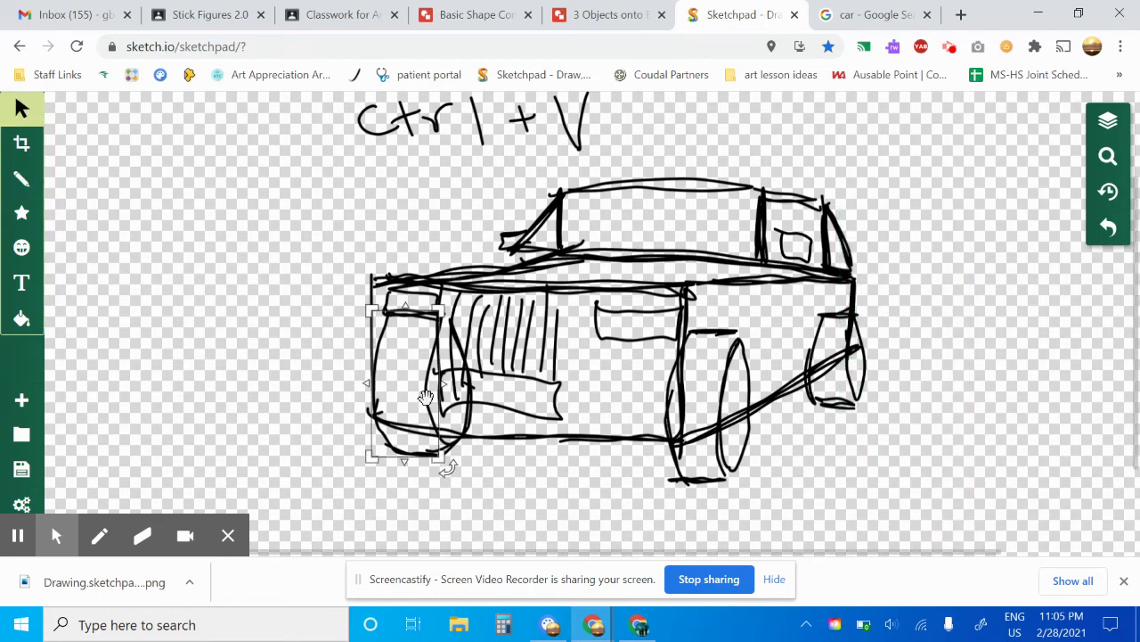
{"action": "left_click", "coordinate": [445, 287]}
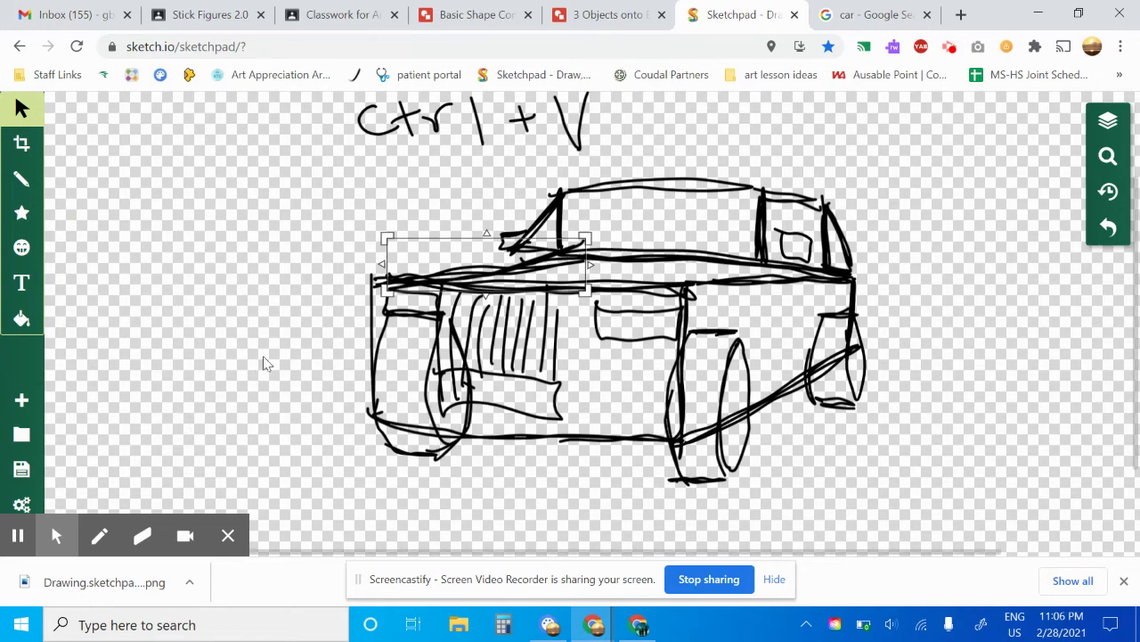
{"action": "left_click", "coordinate": [511, 197]}
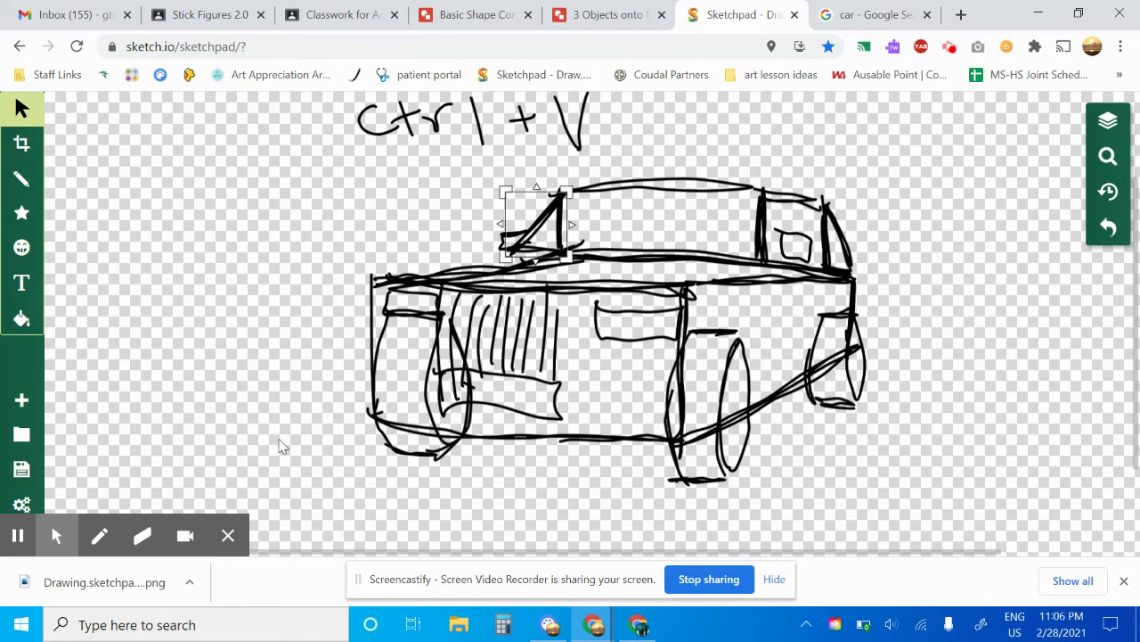
- Scribble a large pencil zigzag across the hood and windshield corner, and delete that stroke
{"action": "left_click", "coordinate": [22, 179]}
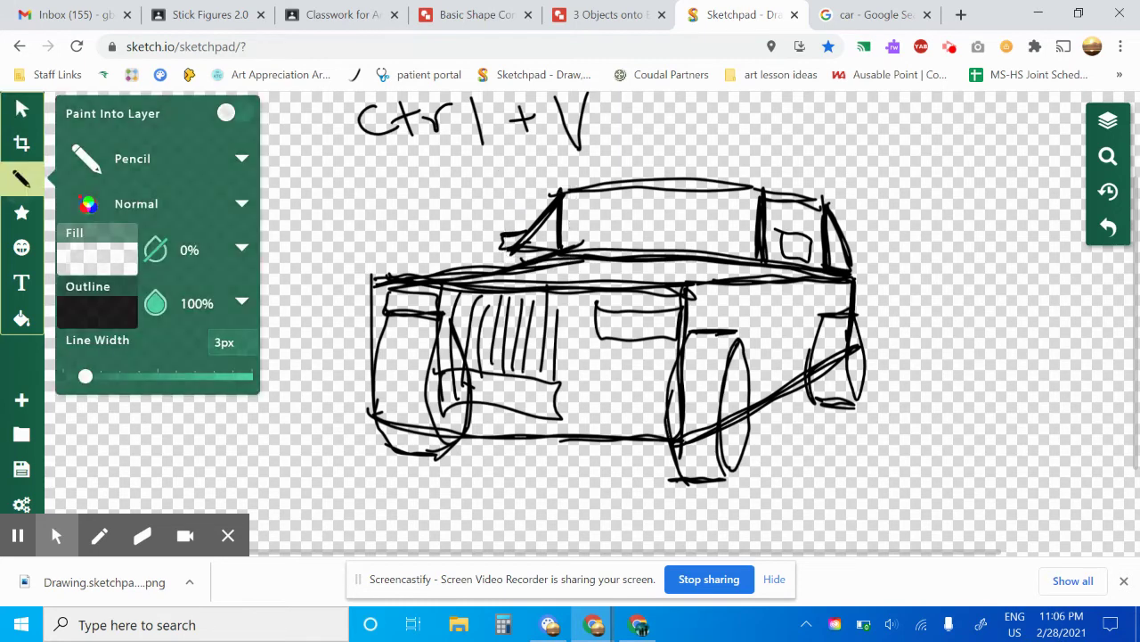
{"action": "left_click", "coordinate": [303, 316]}
{"action": "mouse_move", "coordinate": [327, 210]}
{"action": "left_mouse_down"}
{"action": "mouse_move", "coordinate": [339, 305]}
{"action": "mouse_move", "coordinate": [364, 331]}
{"action": "mouse_move", "coordinate": [415, 326]}
{"action": "mouse_move", "coordinate": [467, 339]}
{"action": "mouse_move", "coordinate": [590, 262]}
{"action": "mouse_move", "coordinate": [590, 230]}
{"action": "left_mouse_up"}
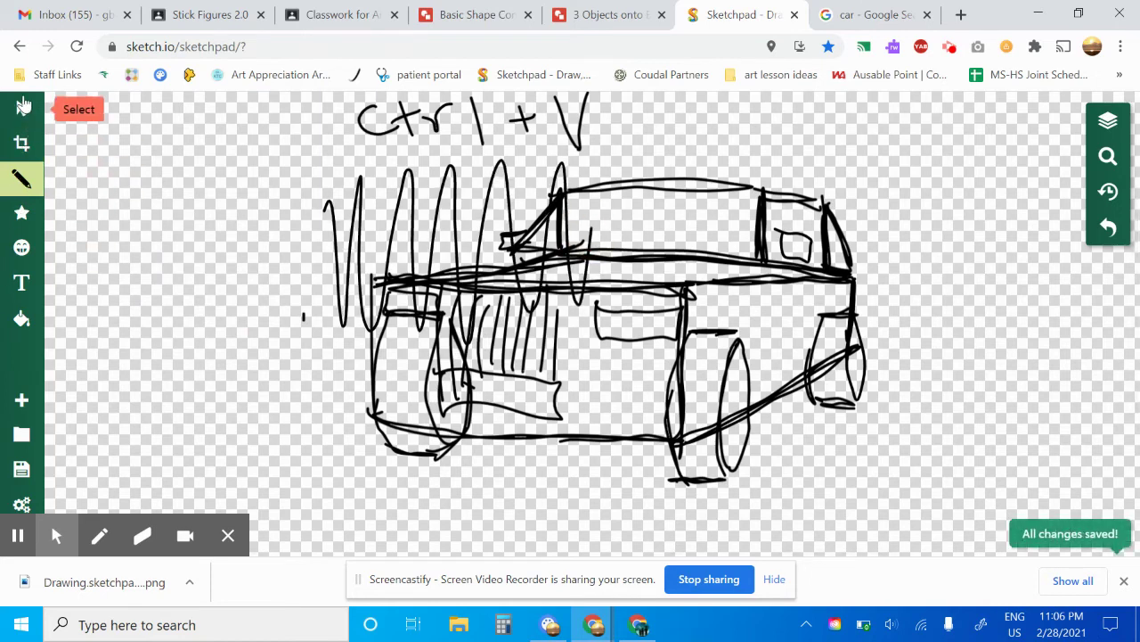
{"action": "left_click", "coordinate": [22, 106]}
{"action": "left_click", "coordinate": [383, 240]}
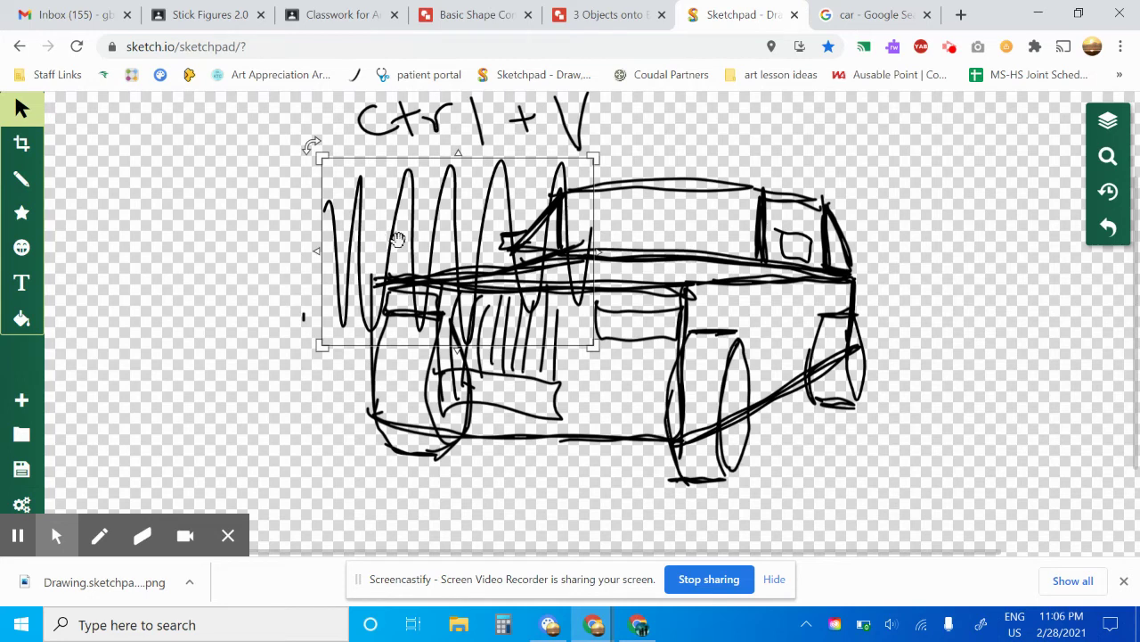
{"action": "key", "text": "Delete"}
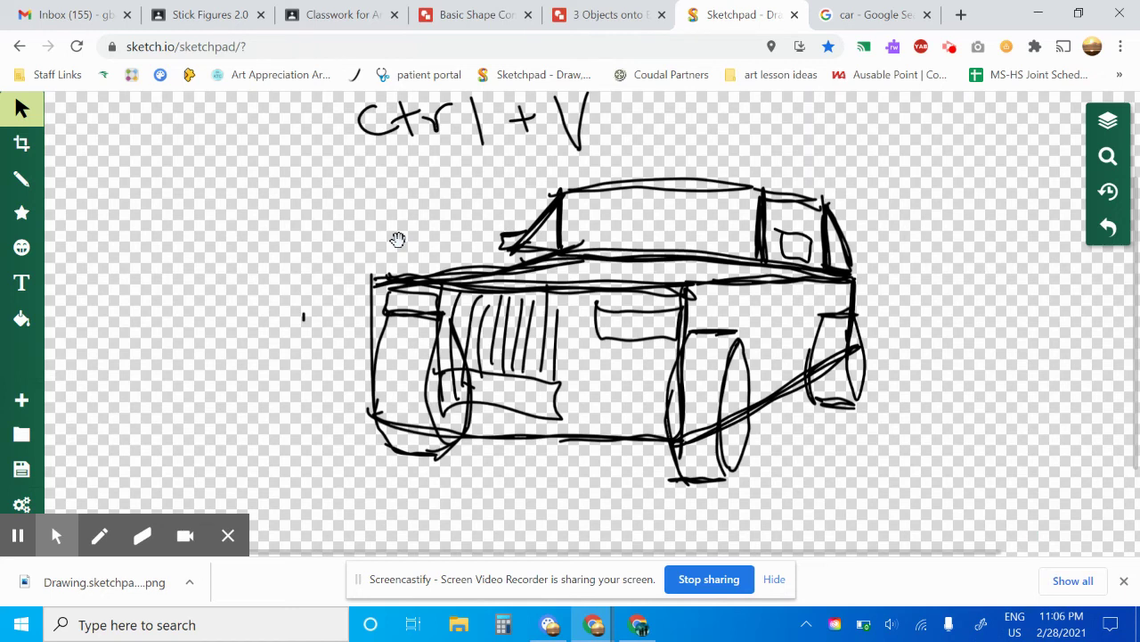
- Handwrite the label "Paste -" in pencil in front of the existing "Ctrl + V" note
{"action": "left_click", "coordinate": [21, 178]}
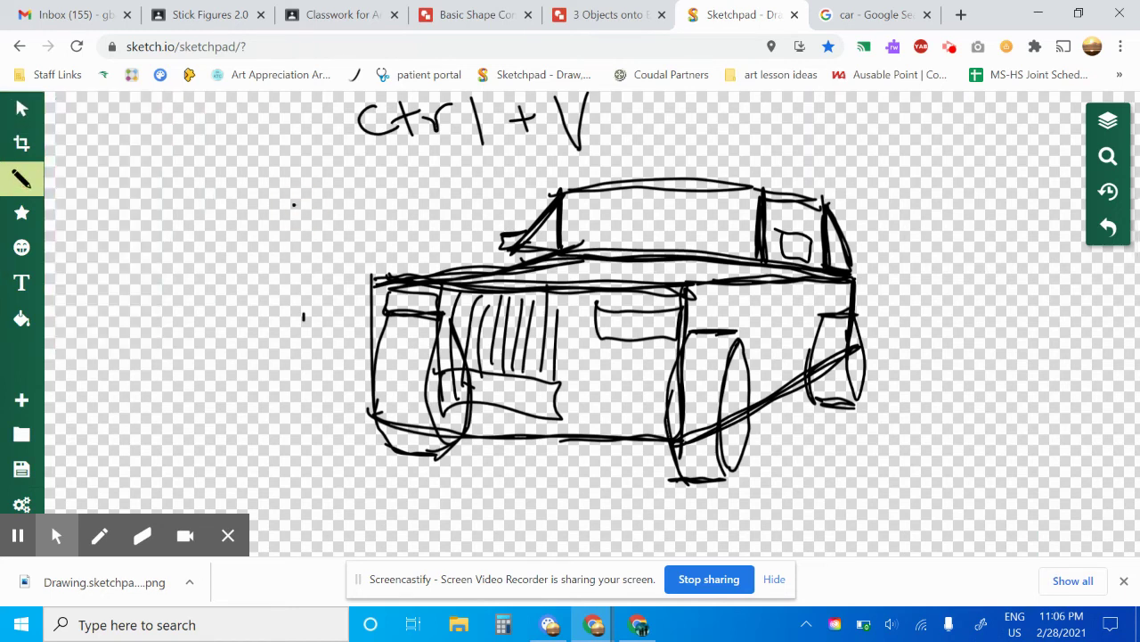
{"action": "left_click", "coordinate": [305, 126]}
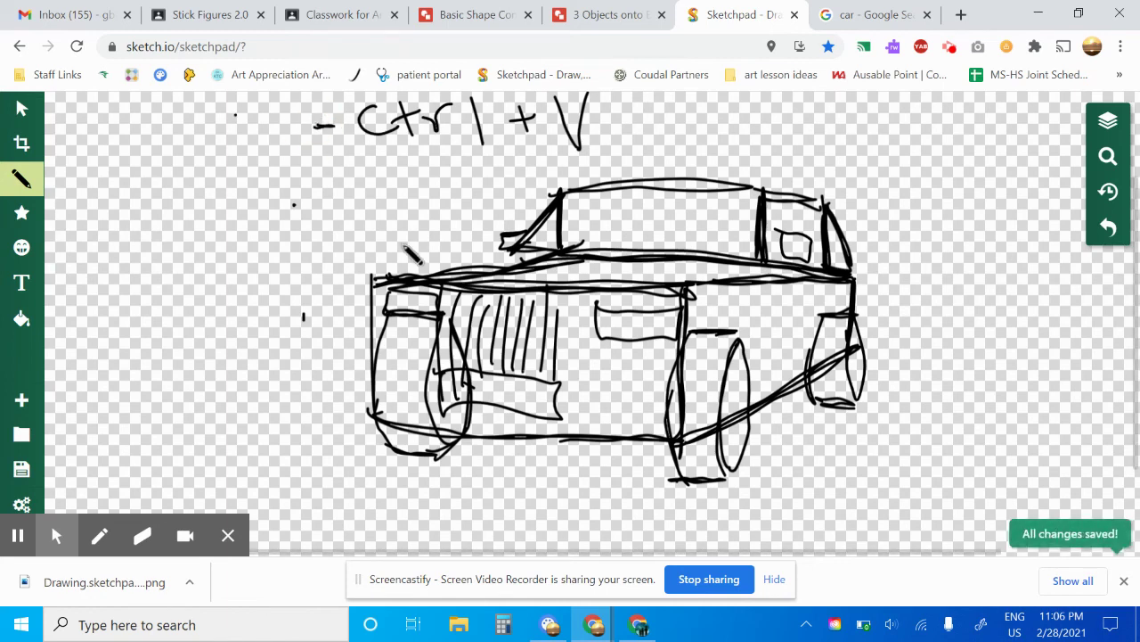
{"action": "mouse_move", "coordinate": [177, 156]}
{"action": "left_mouse_down"}
{"action": "mouse_move", "coordinate": [197, 111]}
{"action": "mouse_move", "coordinate": [177, 142]}
{"action": "mouse_move", "coordinate": [222, 153]}
{"action": "left_mouse_up"}
{"action": "mouse_move", "coordinate": [253, 96]}
{"action": "left_mouse_down"}
{"action": "mouse_move", "coordinate": [255, 156]}
{"action": "mouse_move", "coordinate": [269, 119]}
{"action": "mouse_move", "coordinate": [287, 144]}
{"action": "left_mouse_up"}
{"action": "left_click", "coordinate": [292, 139]}
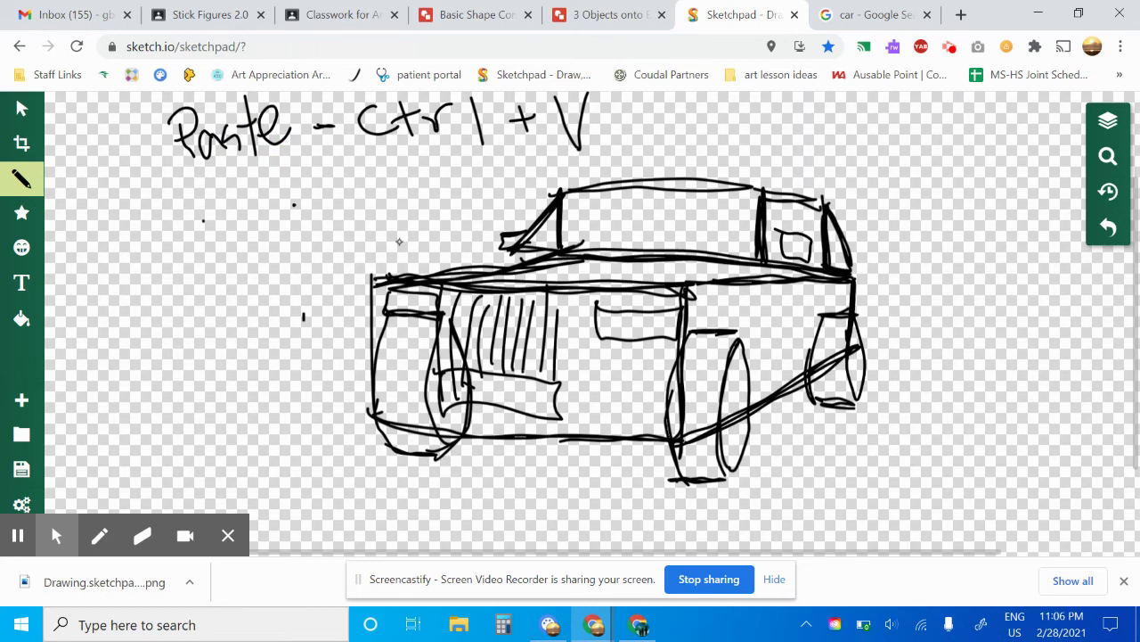
- Handwrite the note "undo - Ctrl + Z" in pencil beneath the paste shortcut note
{"action": "mouse_move", "coordinate": [194, 204]}
{"action": "left_mouse_down"}
{"action": "mouse_move", "coordinate": [230, 240]}
{"action": "mouse_move", "coordinate": [226, 204]}
{"action": "mouse_move", "coordinate": [240, 192]}
{"action": "mouse_move", "coordinate": [259, 230]}
{"action": "left_mouse_up"}
{"action": "left_click", "coordinate": [292, 198]}
{"action": "mouse_move", "coordinate": [263, 160]}
{"action": "left_mouse_down"}
{"action": "mouse_move", "coordinate": [287, 223]}
{"action": "mouse_move", "coordinate": [298, 191]}
{"action": "left_mouse_up"}
{"action": "left_click", "coordinate": [310, 189]}
{"action": "left_click", "coordinate": [310, 207]}
{"action": "mouse_move", "coordinate": [381, 162]}
{"action": "left_mouse_down"}
{"action": "mouse_move", "coordinate": [372, 207]}
{"action": "mouse_move", "coordinate": [392, 201]}
{"action": "left_mouse_up"}
{"action": "mouse_move", "coordinate": [383, 171]}
{"action": "left_mouse_down"}
{"action": "mouse_move", "coordinate": [509, 181]}
{"action": "mouse_move", "coordinate": [515, 169]}
{"action": "mouse_move", "coordinate": [571, 159]}
{"action": "mouse_move", "coordinate": [529, 189]}
{"action": "mouse_move", "coordinate": [577, 174]}
{"action": "left_mouse_up"}
{"action": "left_click", "coordinate": [465, 176]}
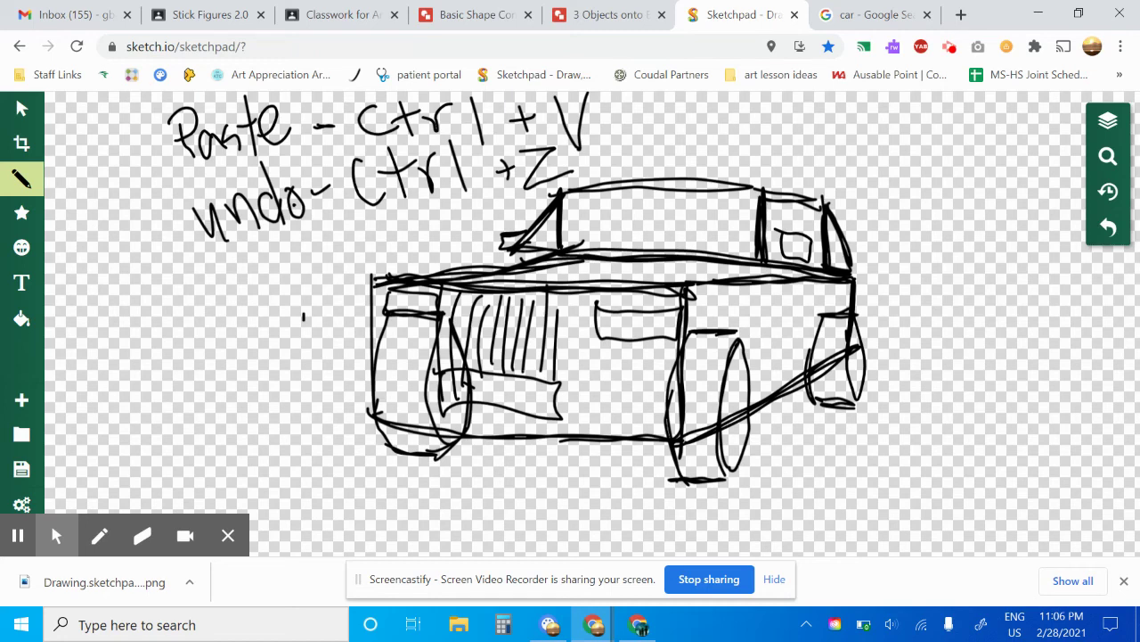
- Download the finished basic-shapes drawing as a PNG file
{"action": "left_click", "coordinate": [22, 469]}
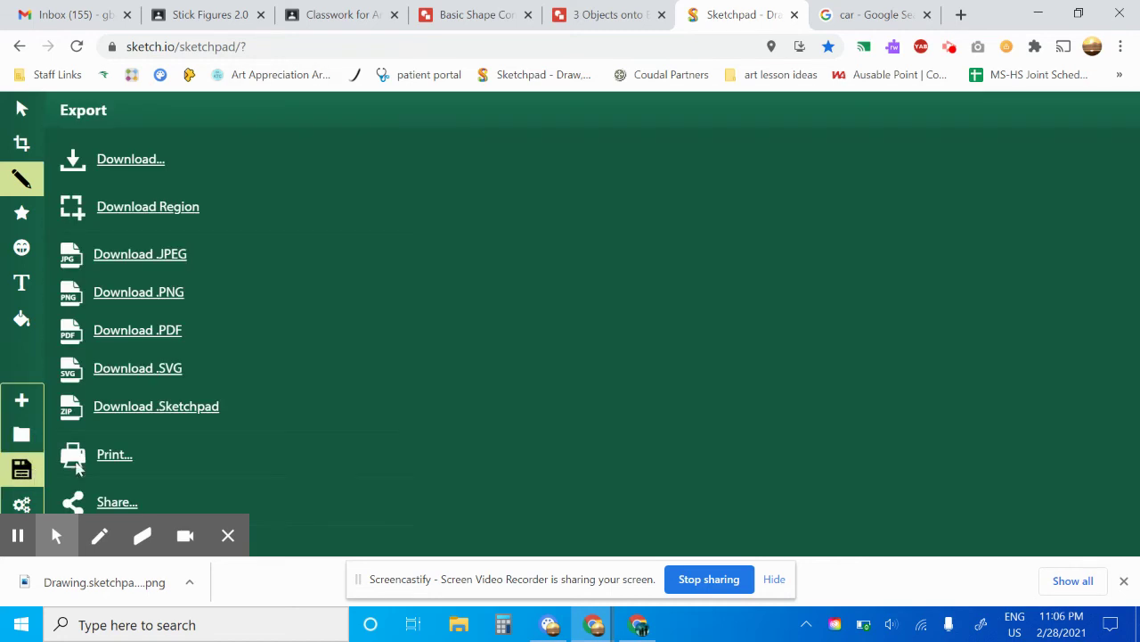
{"action": "left_click", "coordinate": [174, 301]}
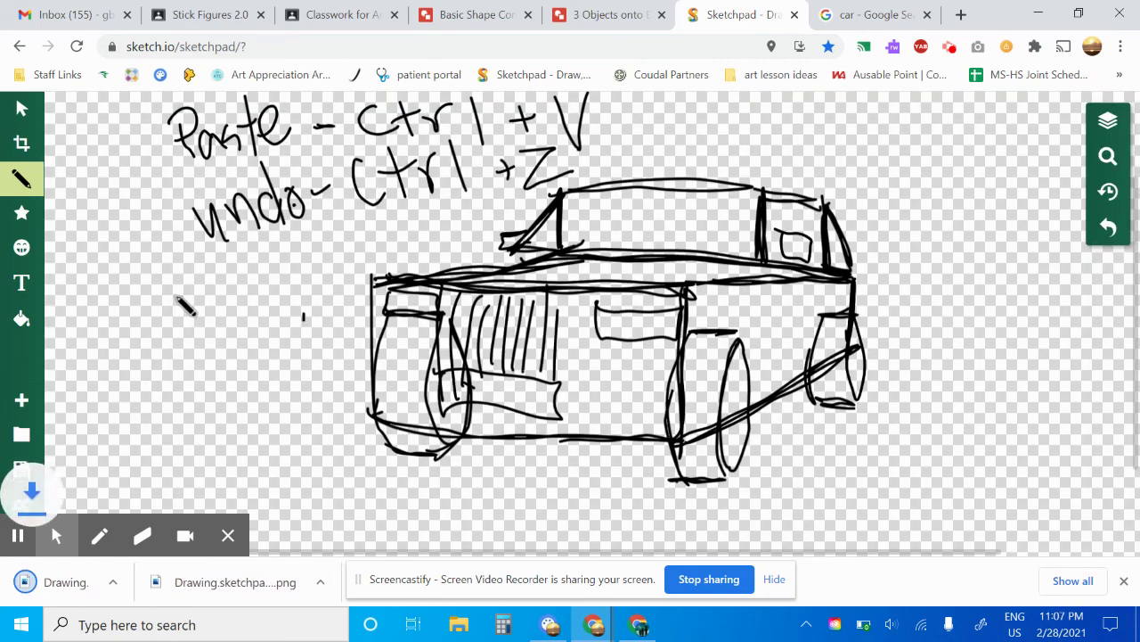